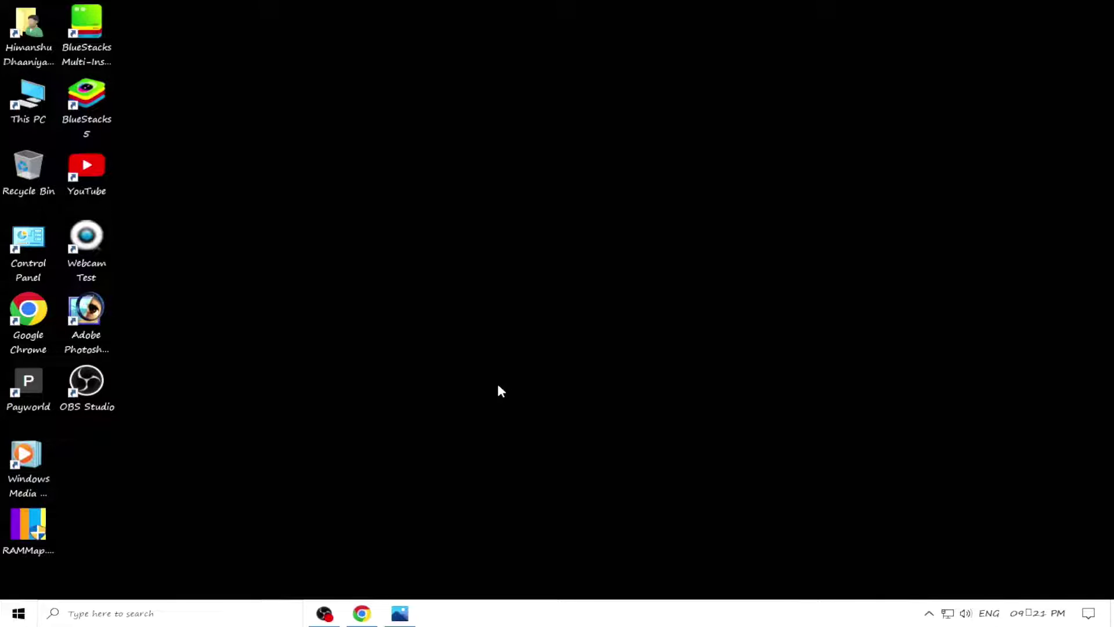
Check the installed programs in Control Panel's Programs and Features for a Realtek audio driver, and return to all items
{"action": "double_click", "coordinate": [11, 231]}
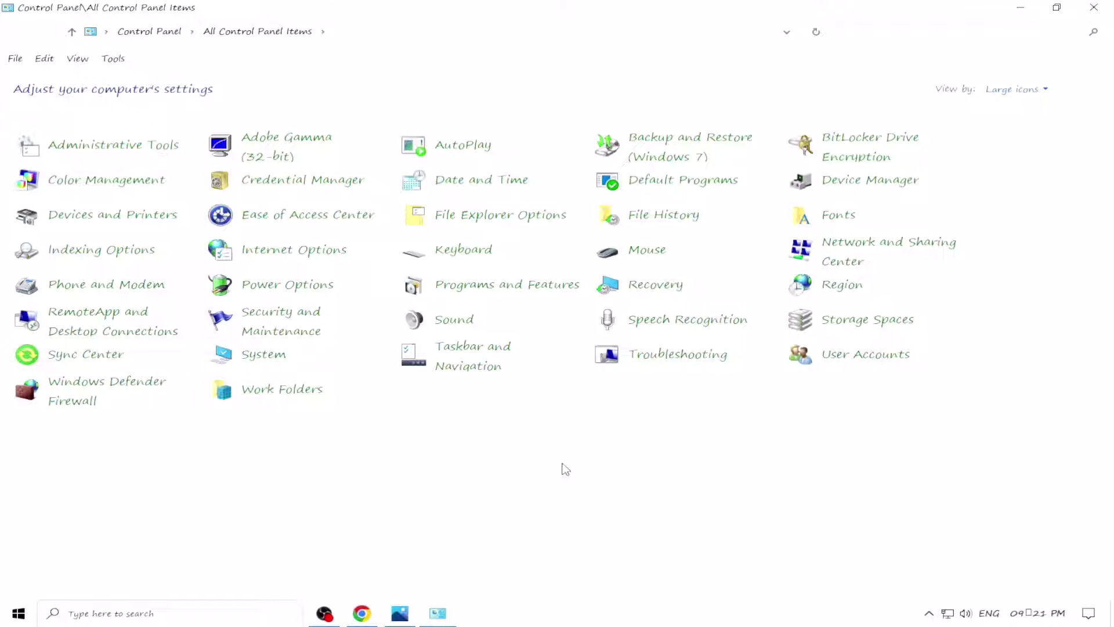
{"action": "left_click", "coordinate": [507, 288]}
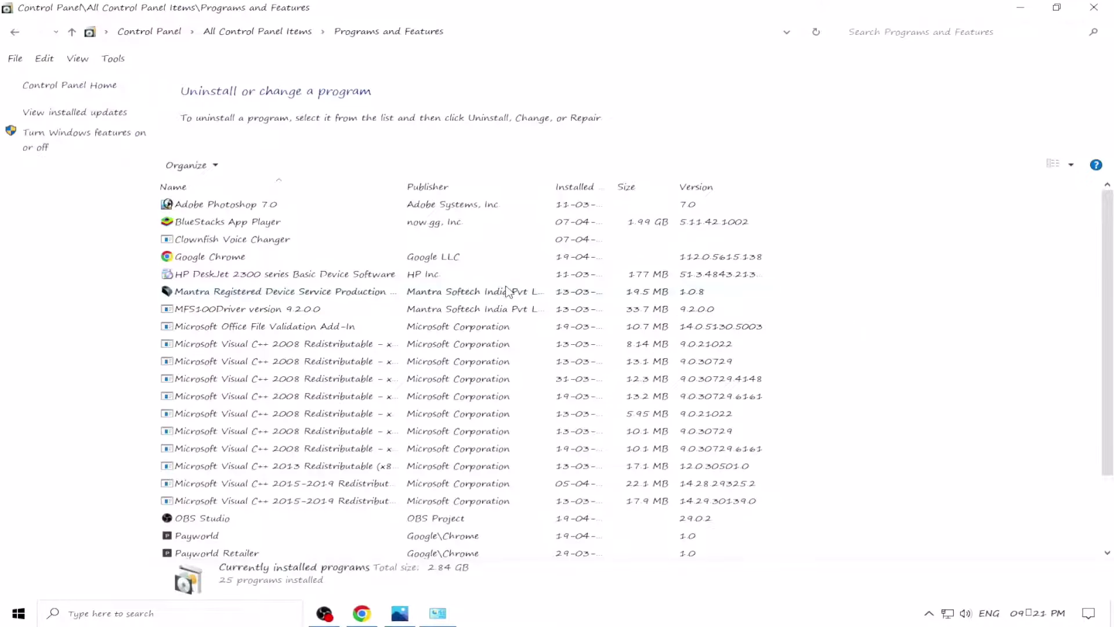
{"action": "scroll", "coordinate": [507, 290], "scroll_direction": "down", "scroll_amount": 2}
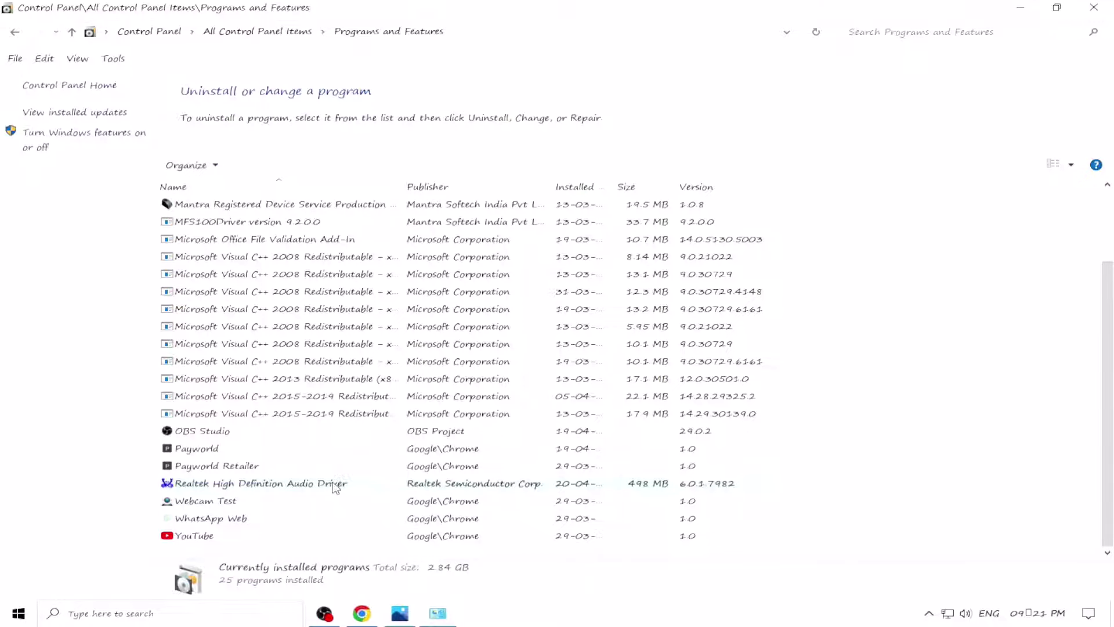
{"action": "scroll", "coordinate": [329, 489], "scroll_direction": "up", "scroll_amount": 3}
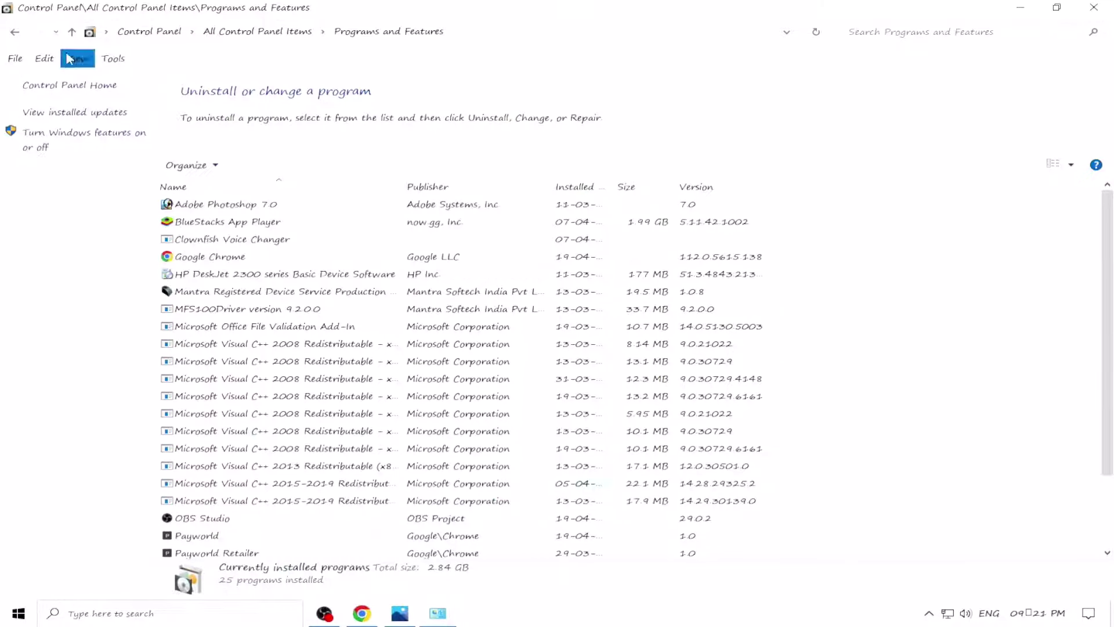
{"action": "left_click", "coordinate": [21, 37]}
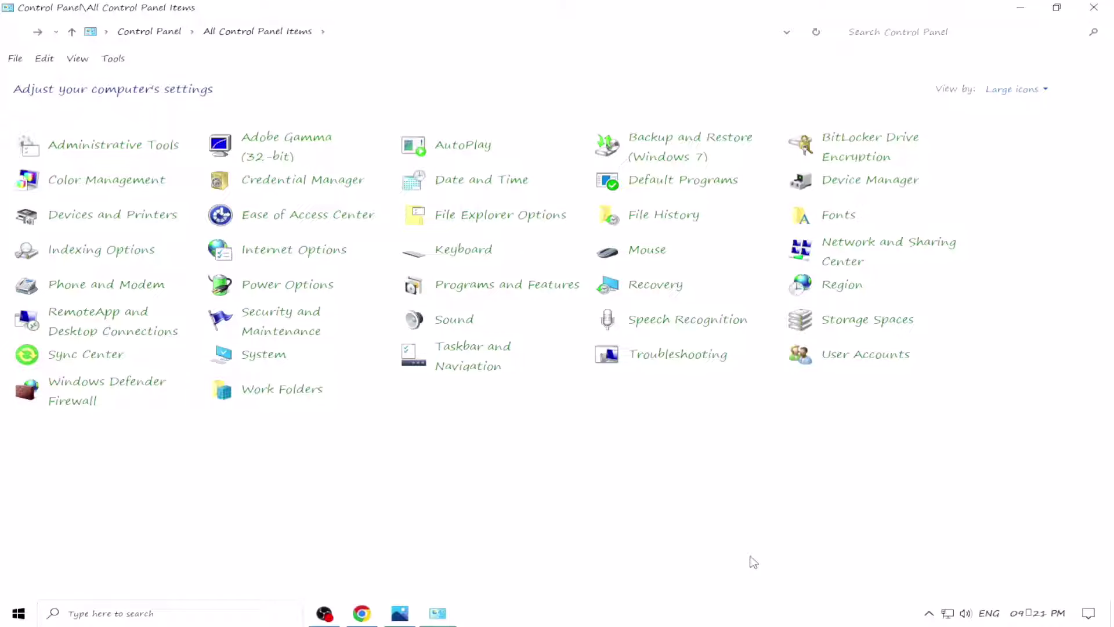
Search Control Panel for REALTEK, return to all items, and minimize the window
{"action": "left_click", "coordinate": [926, 36]}
{"action": "type", "text": "R"}
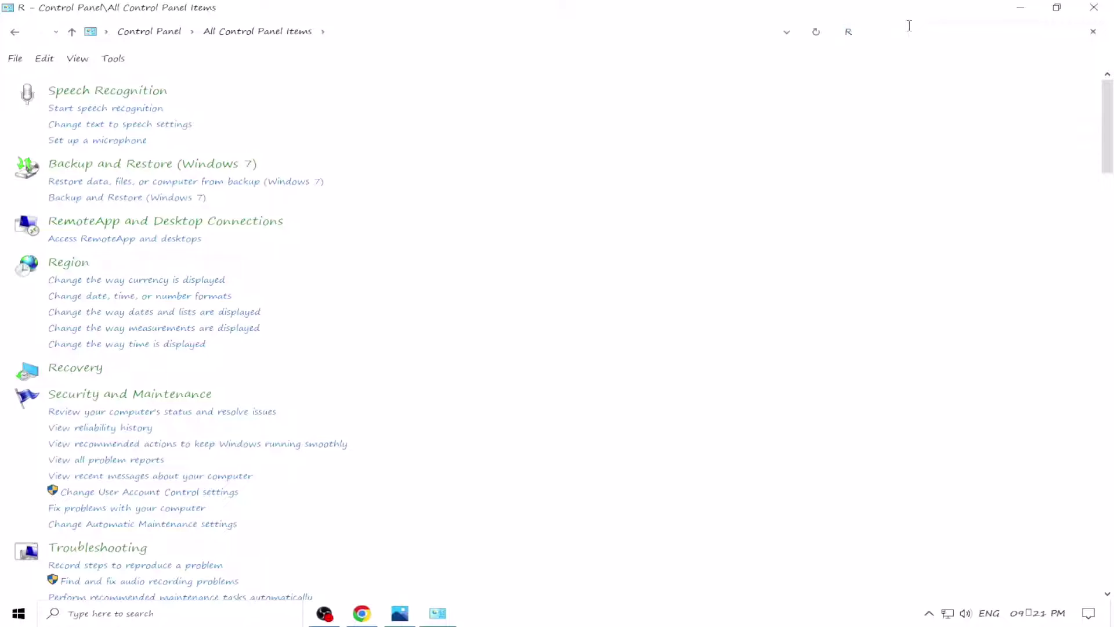
{"action": "type", "text": "EALT"}
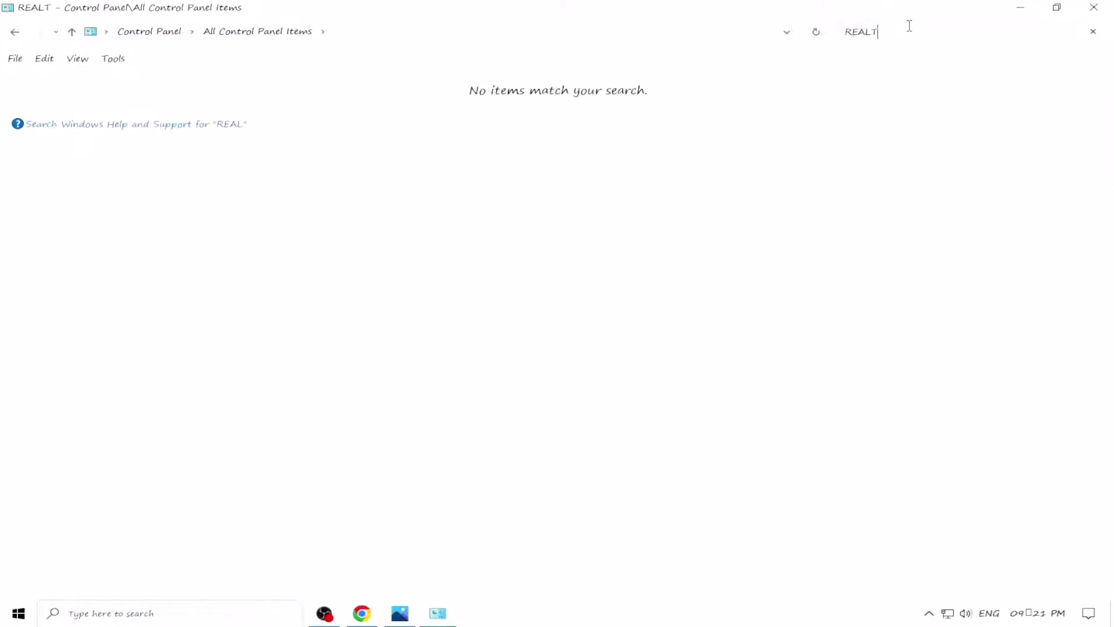
{"action": "type", "text": "EK"}
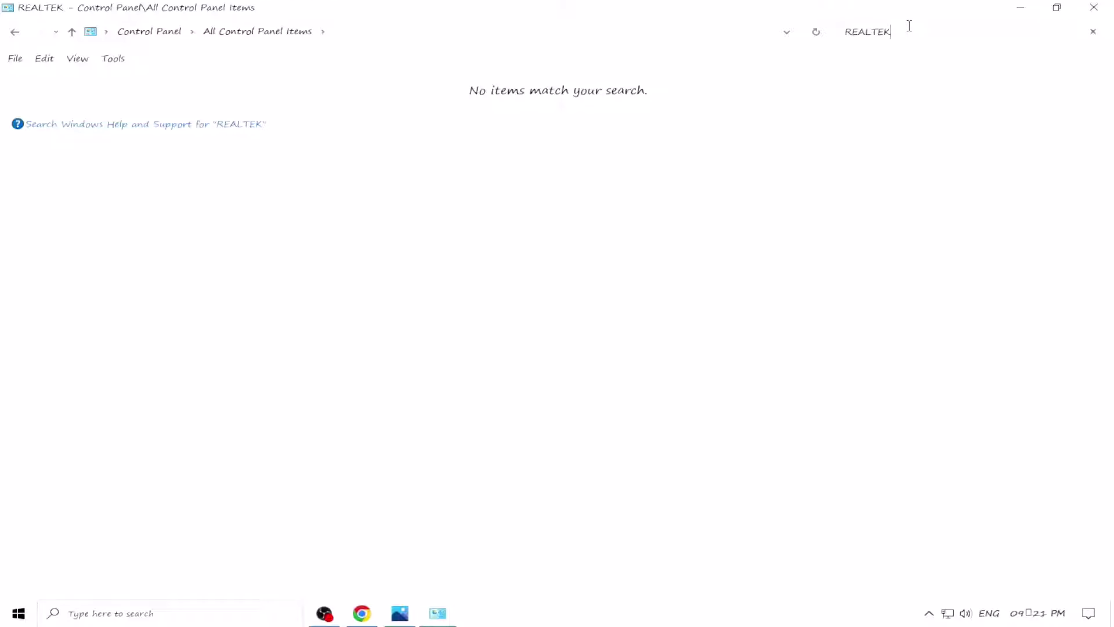
{"action": "left_click", "coordinate": [16, 33]}
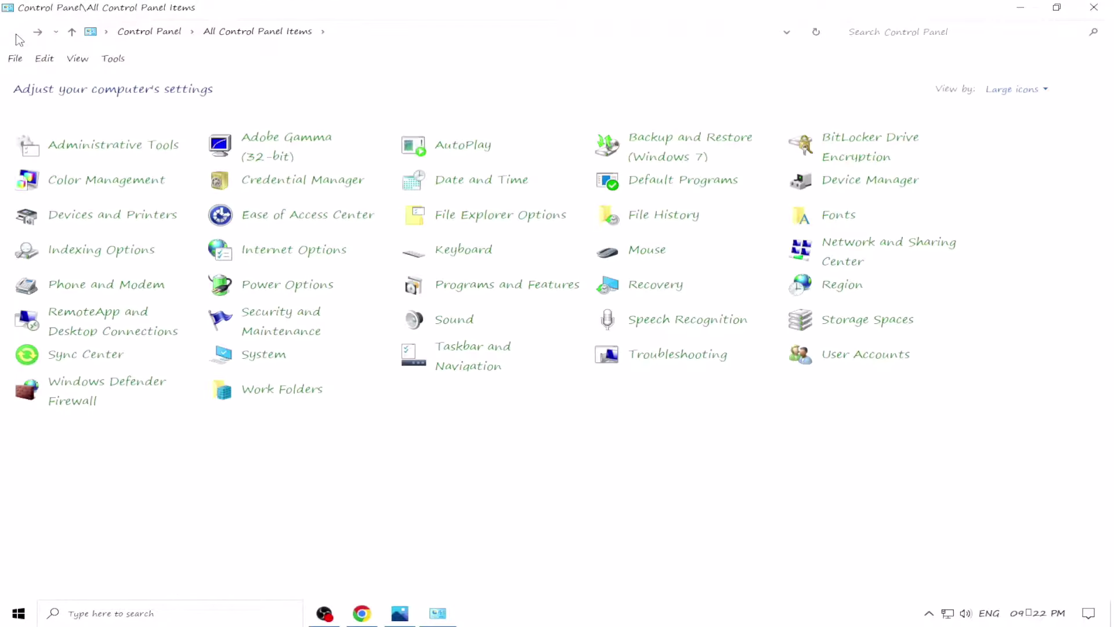
{"action": "left_click", "coordinate": [1021, 8]}
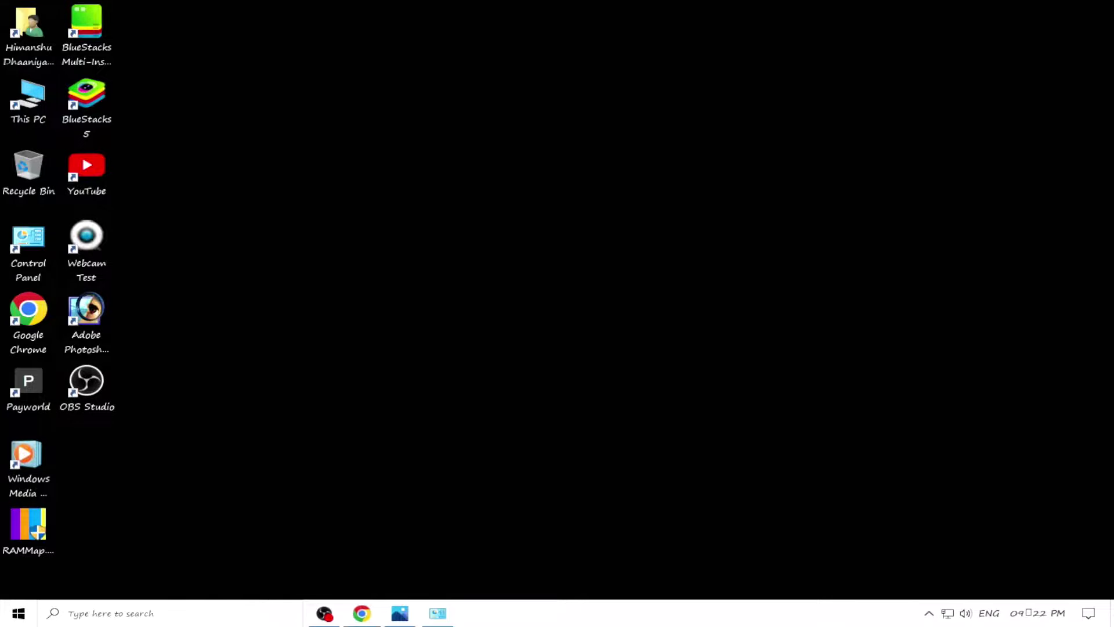
View the image audio driver installation error.png in full screen, and minimize its window
{"action": "mouse_move", "coordinate": [404, 623]}
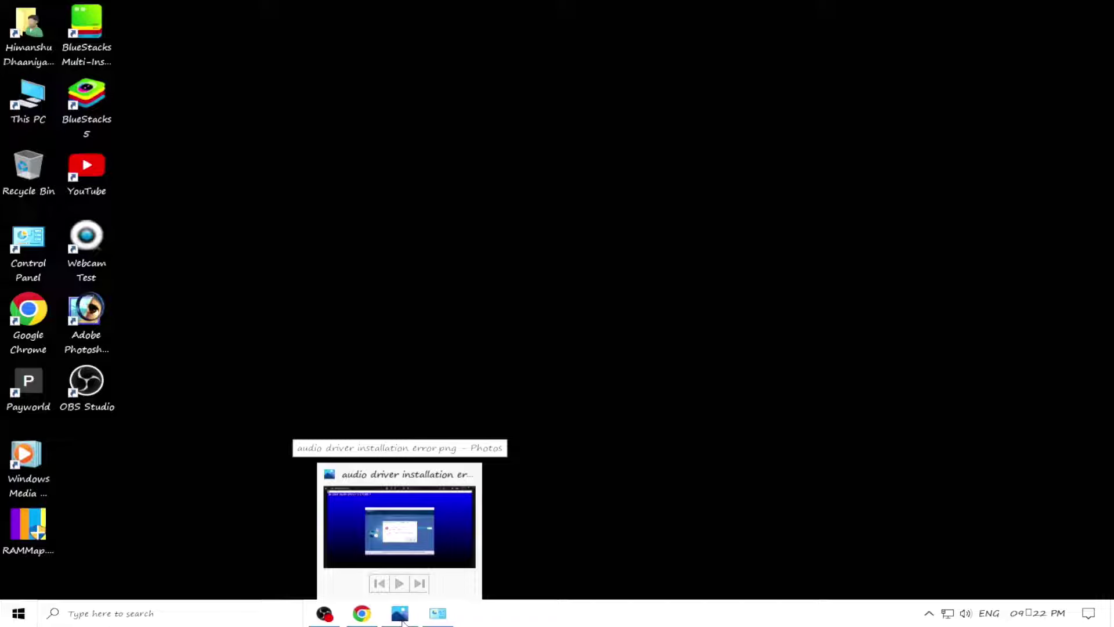
{"action": "left_click", "coordinate": [418, 562]}
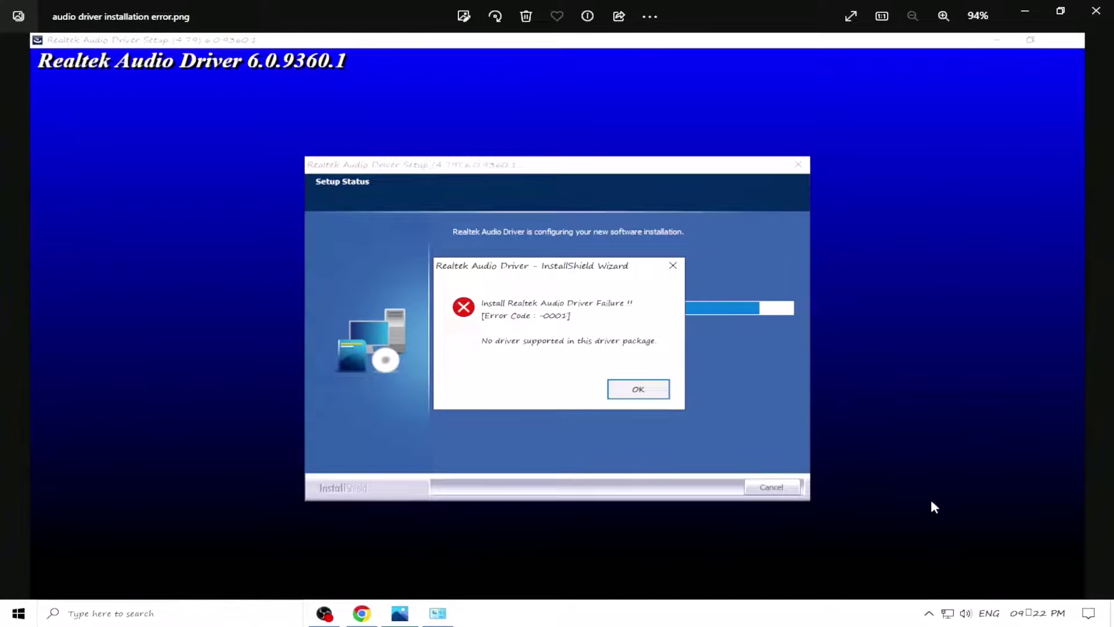
{"action": "key", "text": "F11"}
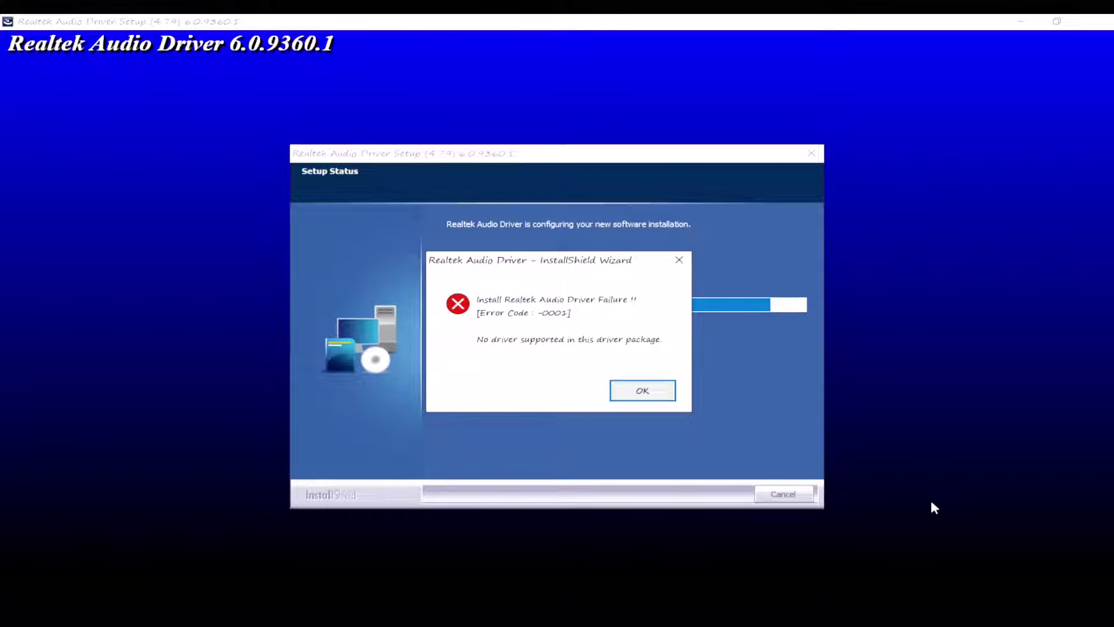
{"action": "key", "text": "Escape"}
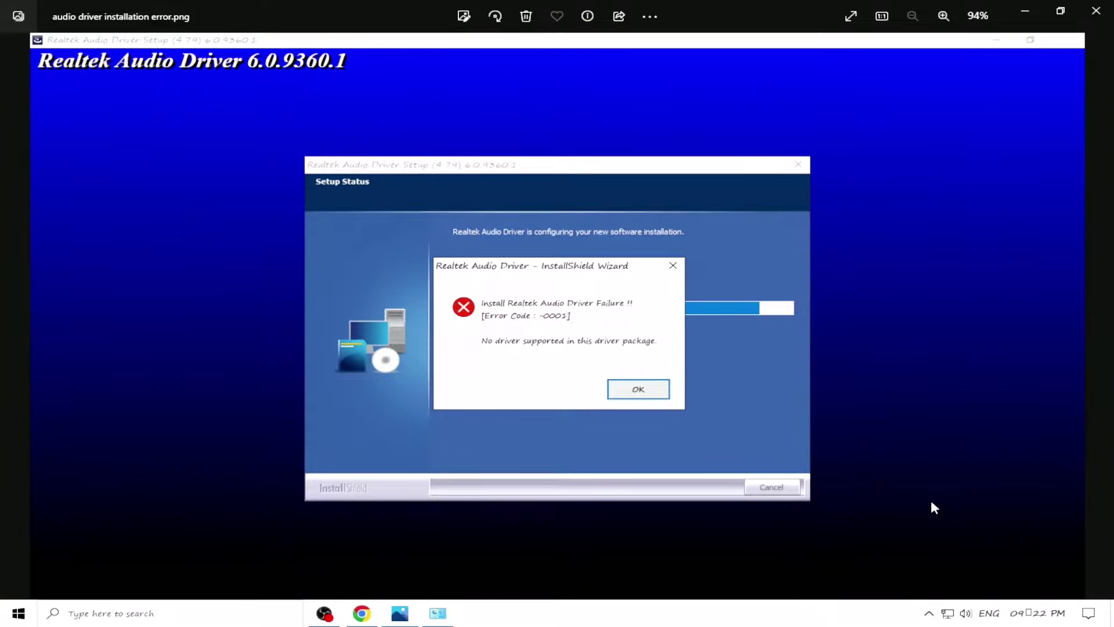
{"action": "left_click", "coordinate": [1021, 12]}
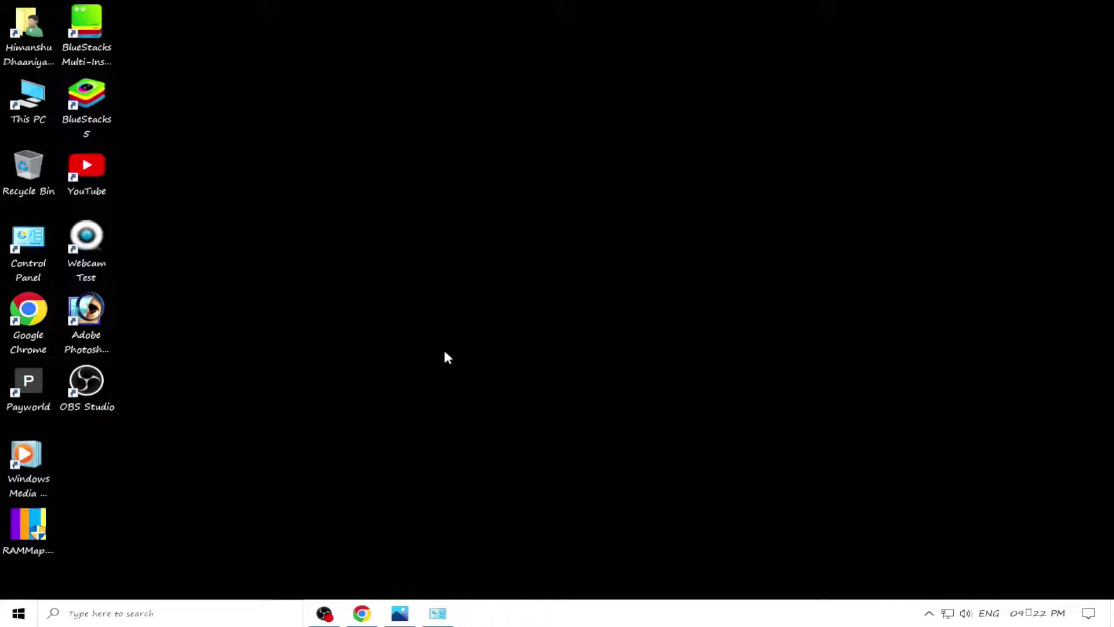
Uninstall Realtek High Definition Audio Driver through Control Panel's Programs and Features, confirming its complete removal
{"action": "double_click", "coordinate": [43, 246]}
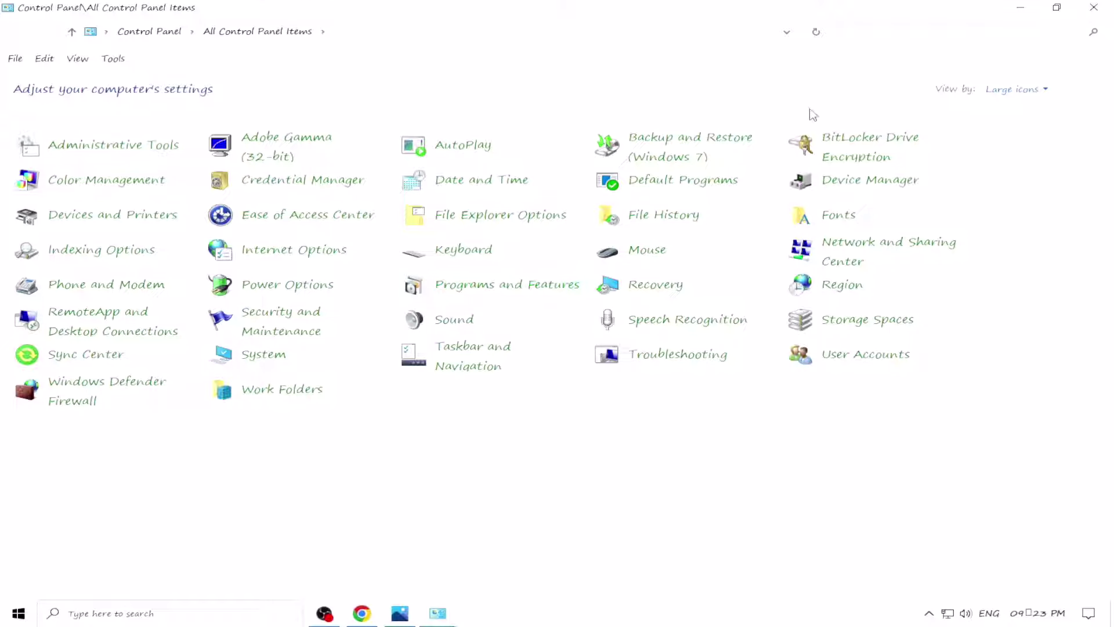
{"action": "left_click", "coordinate": [507, 286]}
{"action": "scroll", "coordinate": [496, 399], "scroll_direction": "down", "scroll_amount": 2}
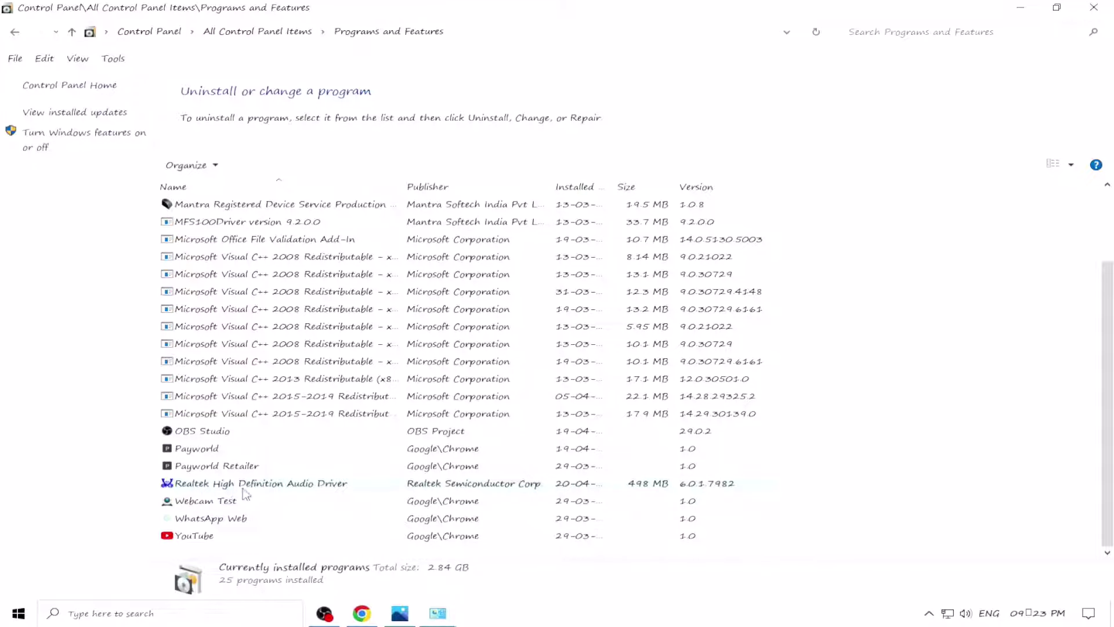
{"action": "right_click", "coordinate": [263, 484]}
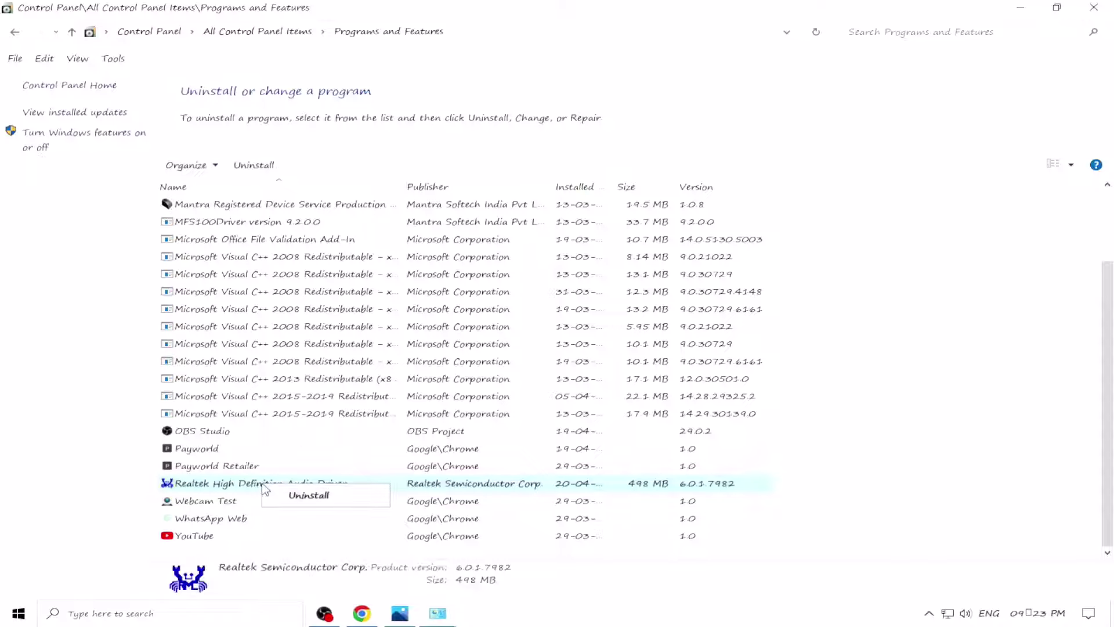
{"action": "left_click", "coordinate": [311, 496]}
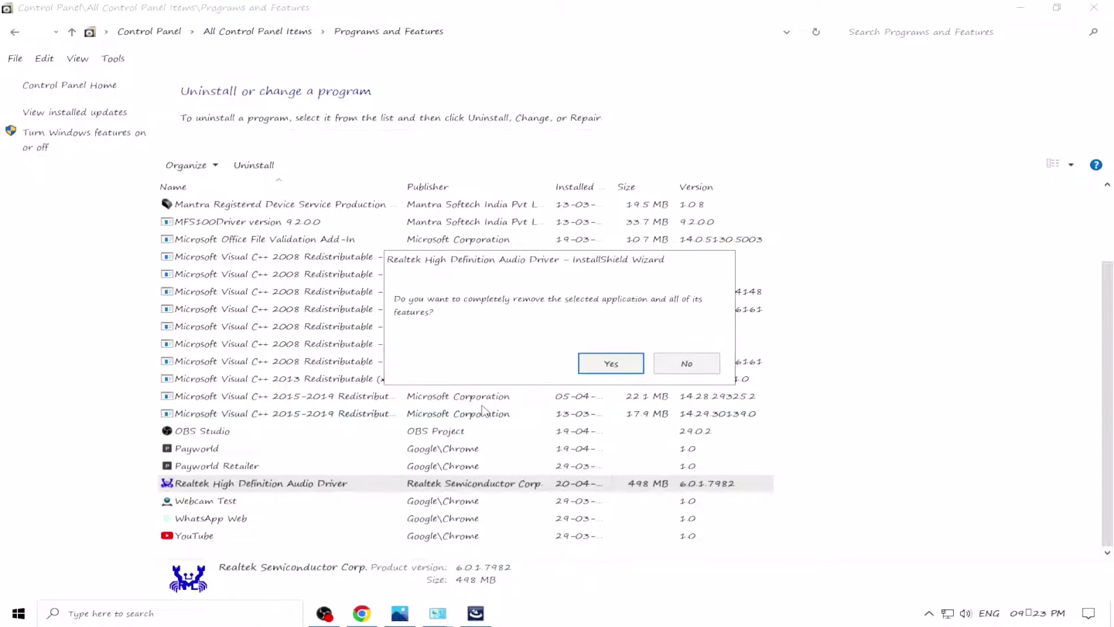
{"action": "left_click", "coordinate": [610, 366]}
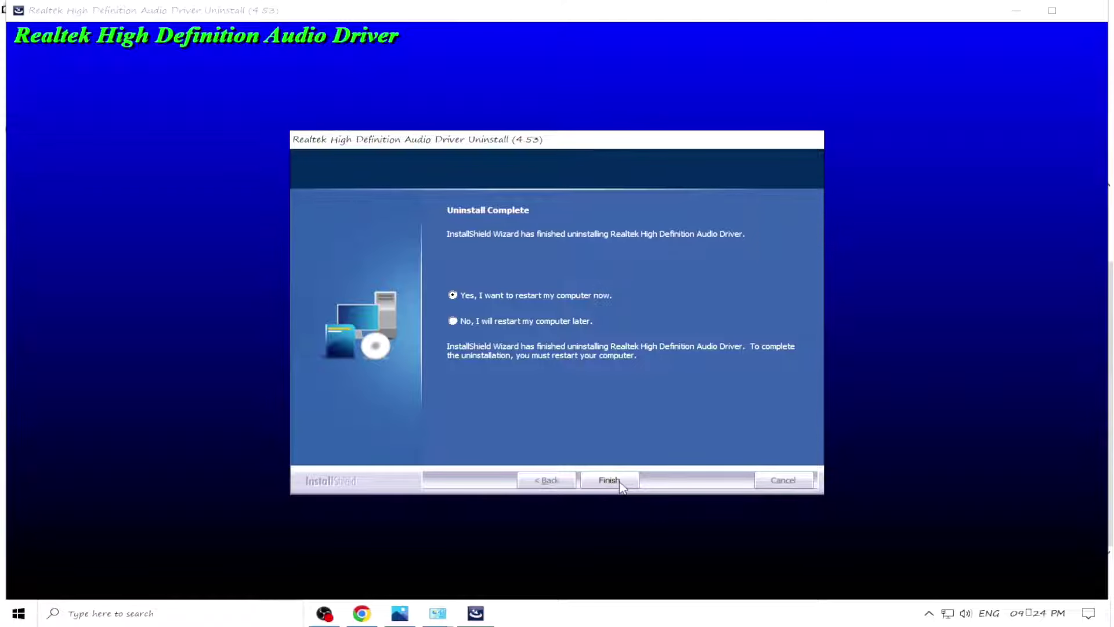
Close the Control Panel, error image and Chrome windows, and finish the Realtek uninstaller with the option to restart the computer now
{"action": "left_click", "coordinate": [437, 614]}
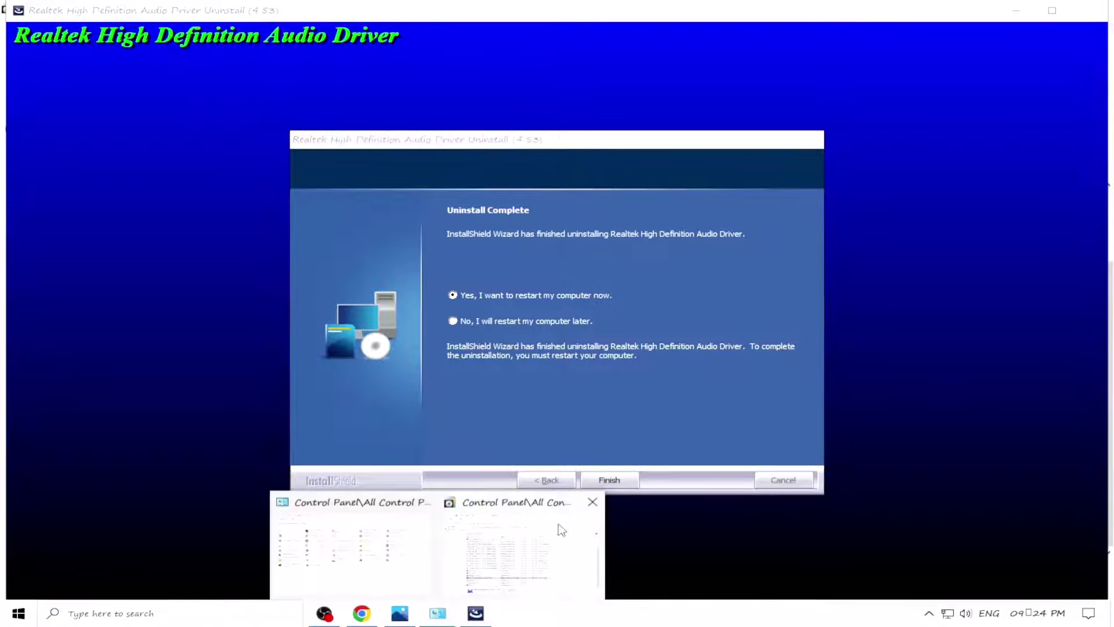
{"action": "left_click", "coordinate": [592, 502]}
{"action": "left_click", "coordinate": [511, 501]}
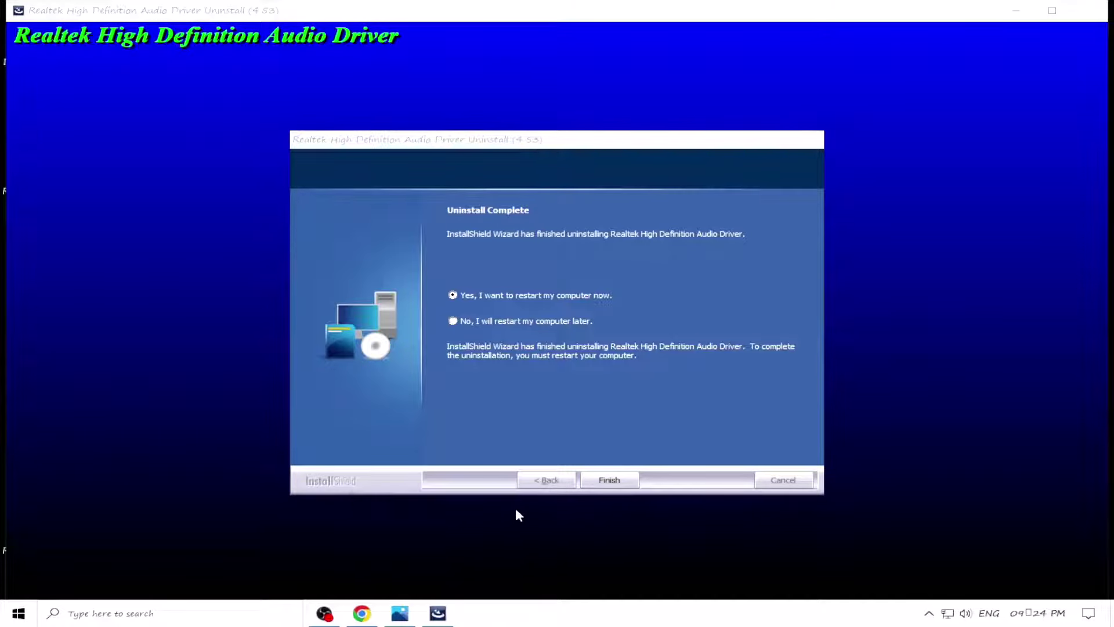
{"action": "left_click", "coordinate": [400, 618]}
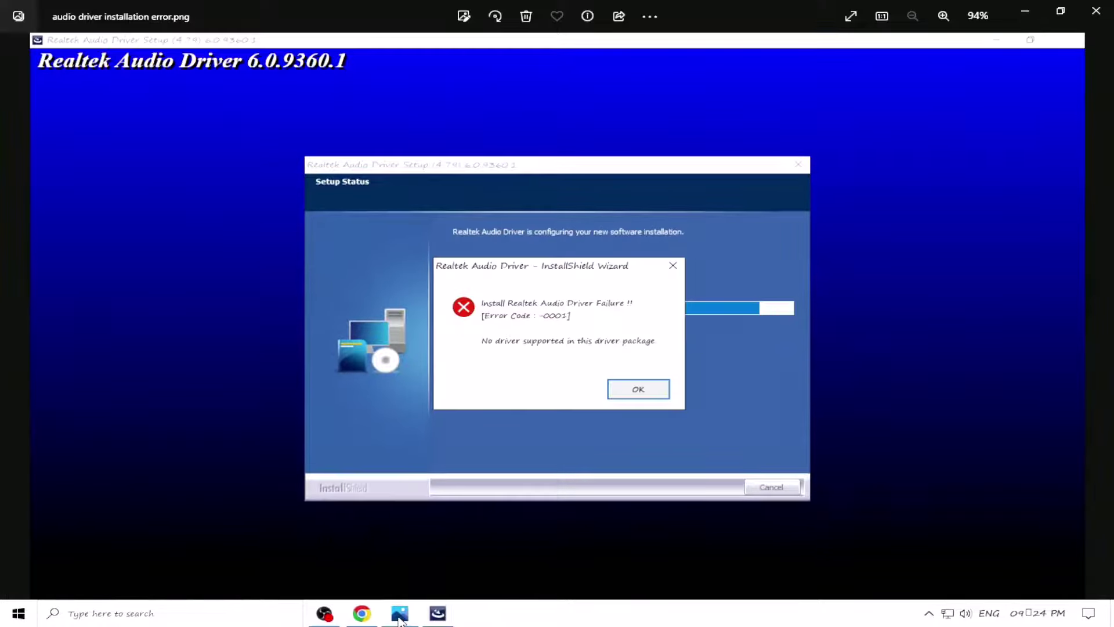
{"action": "left_click", "coordinate": [1110, 6]}
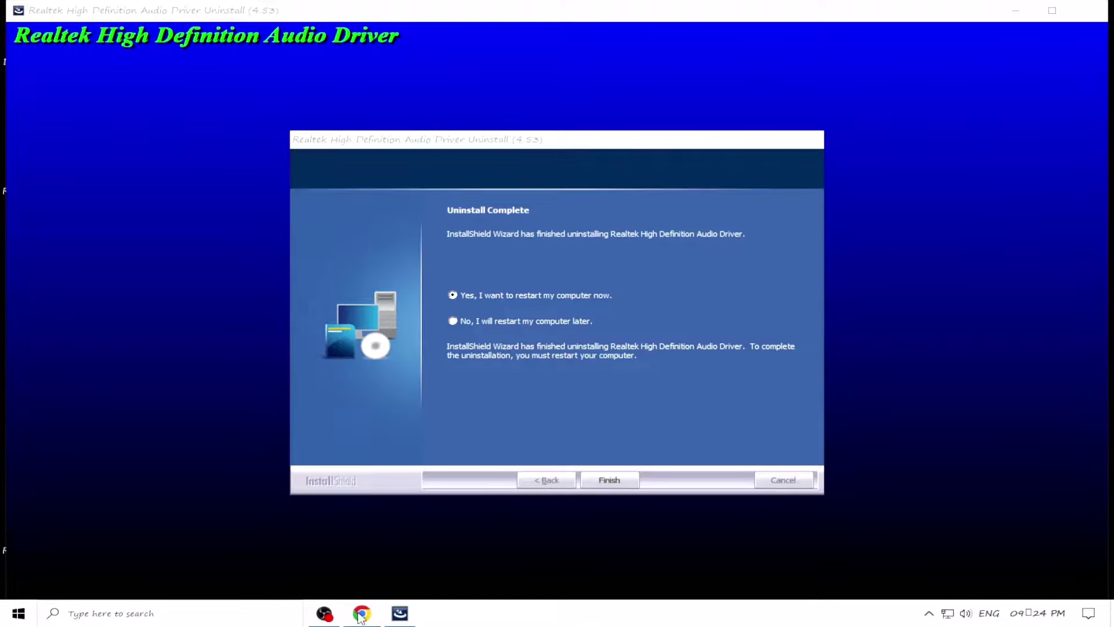
{"action": "mouse_move", "coordinate": [361, 617]}
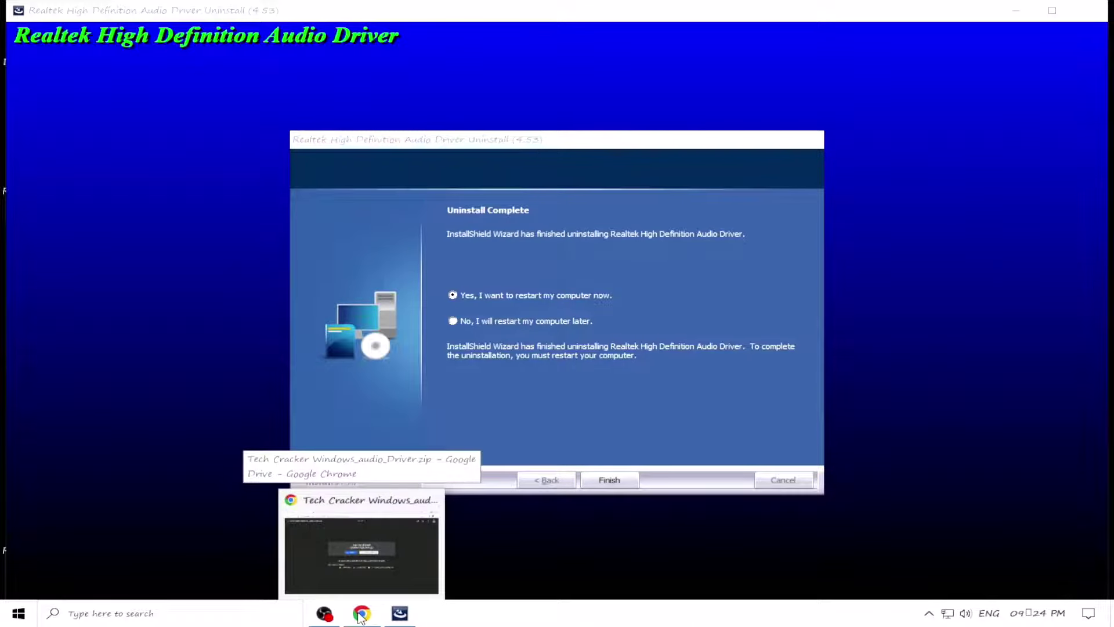
{"action": "left_click", "coordinate": [438, 503]}
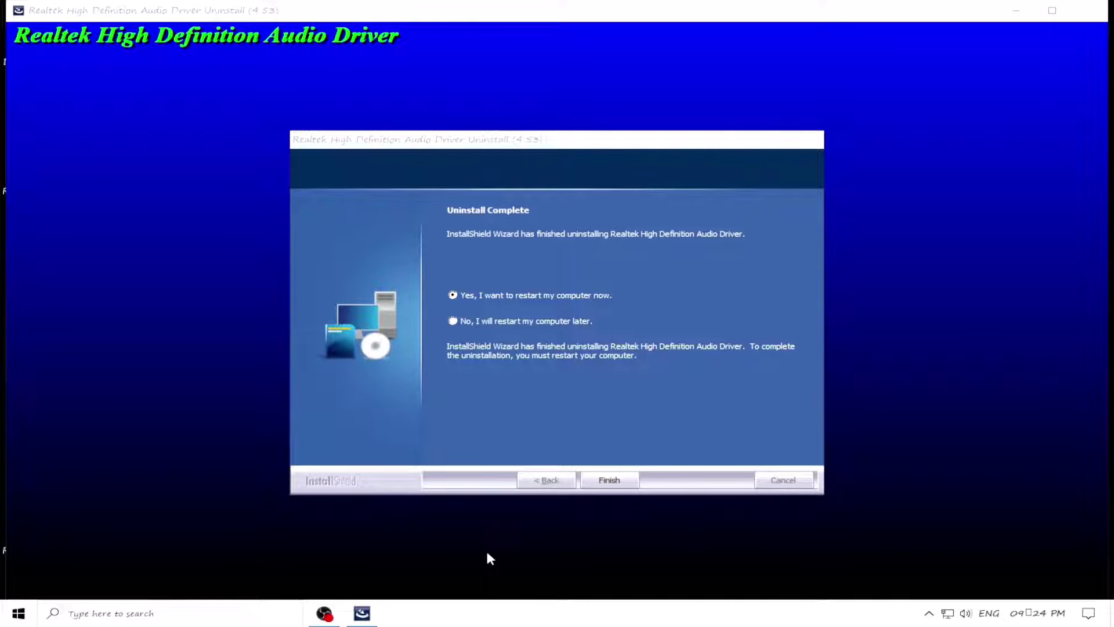
{"action": "left_click", "coordinate": [610, 481]}
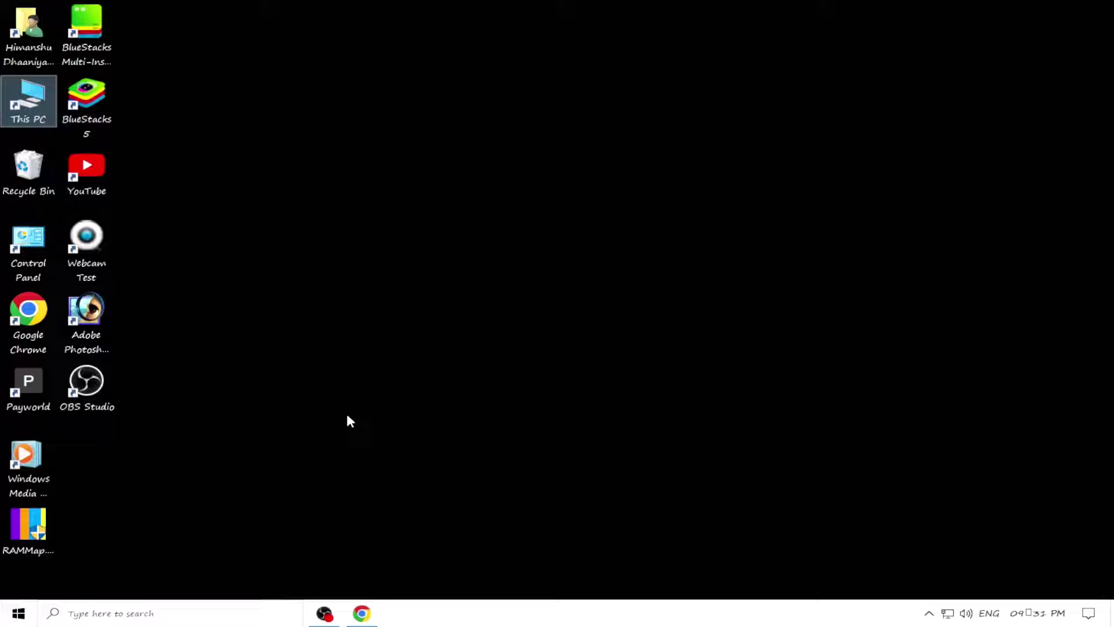
Refresh the desktop and check in Programs and Features whether the Realtek audio driver is still listed, and minimize the window
{"action": "right_click", "coordinate": [446, 147]}
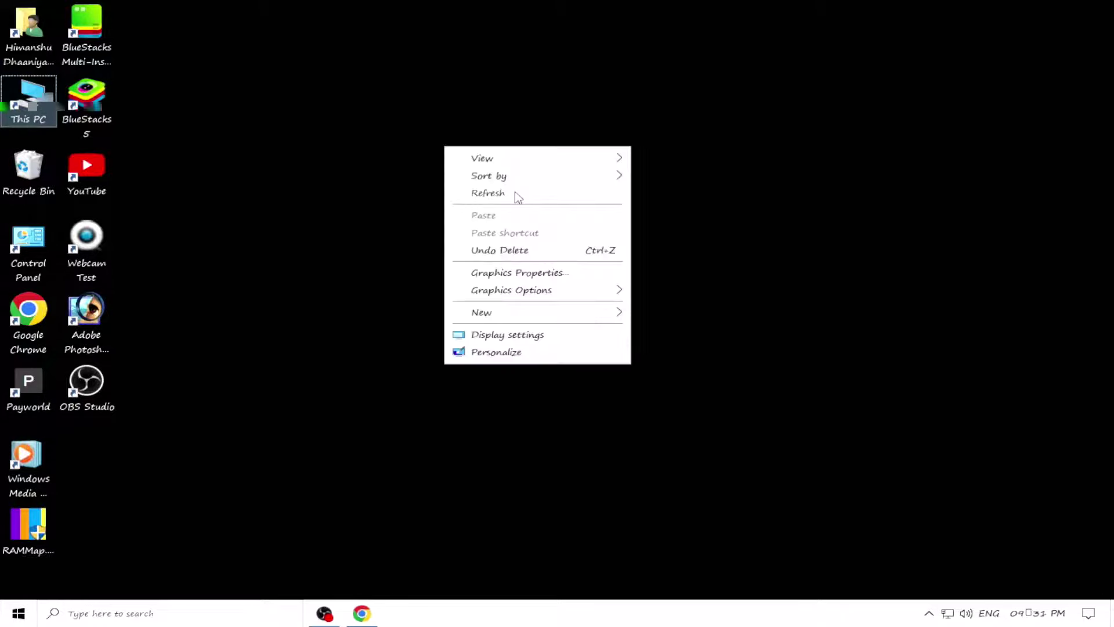
{"action": "left_click", "coordinate": [515, 197]}
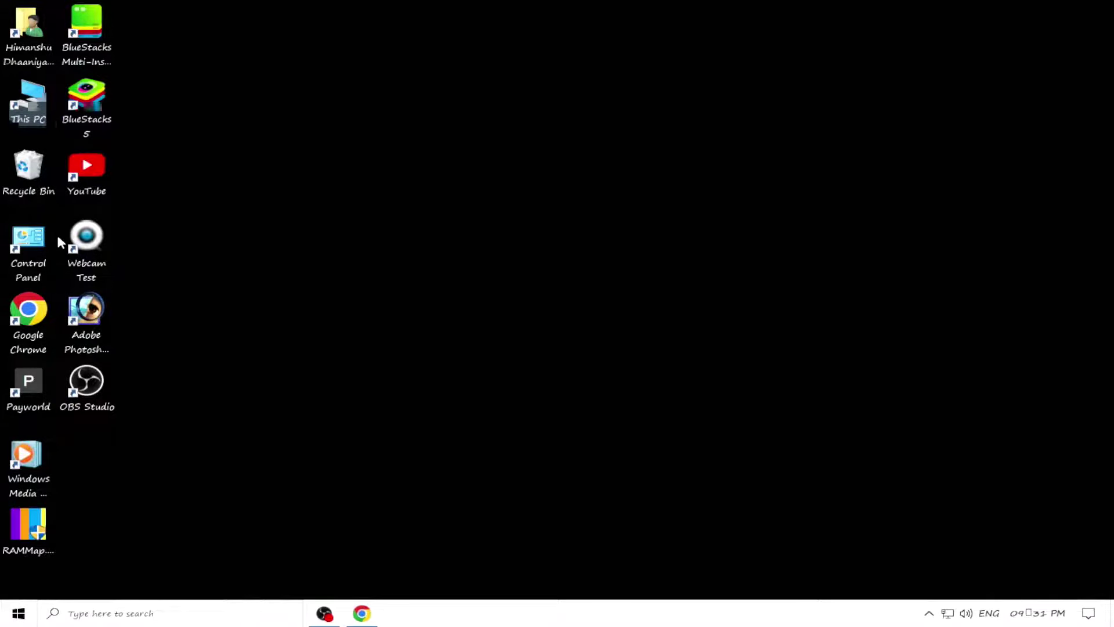
{"action": "double_click", "coordinate": [36, 249]}
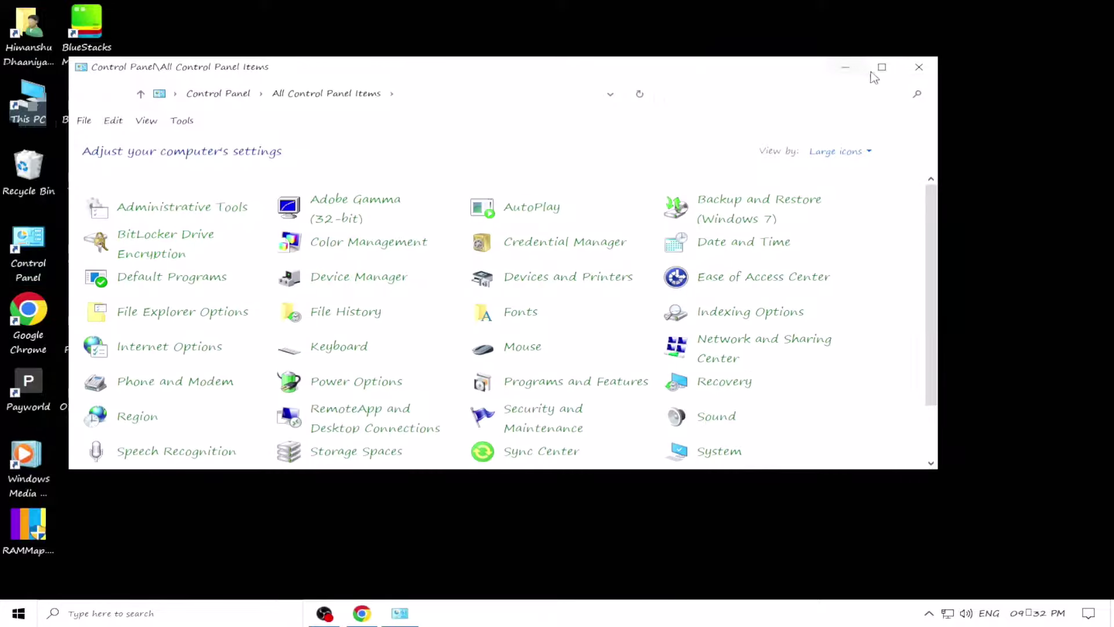
{"action": "left_click", "coordinate": [882, 69]}
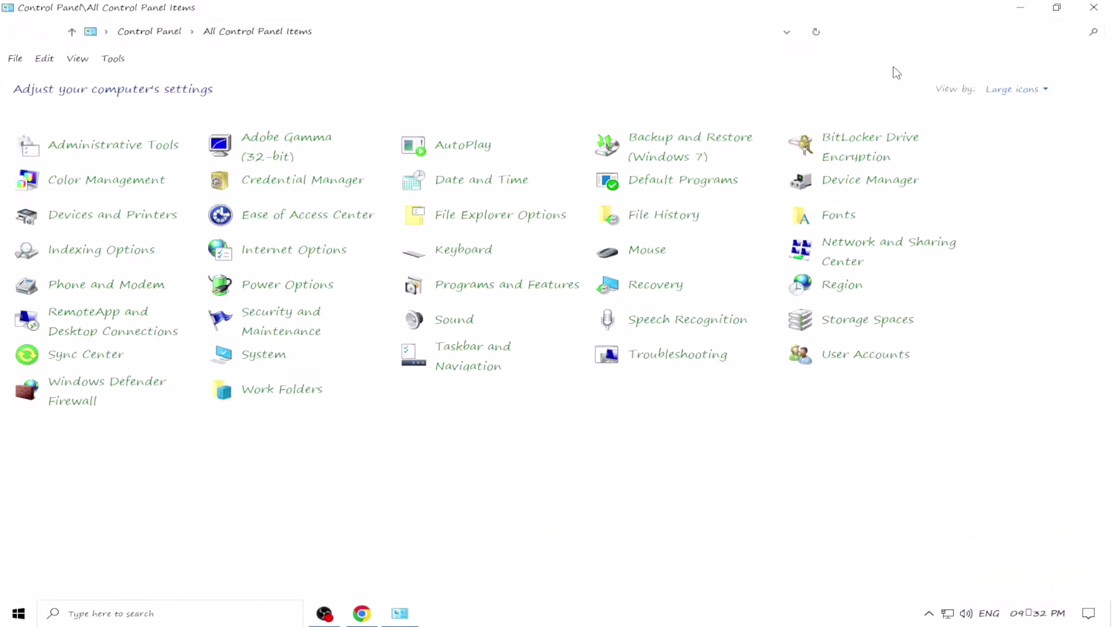
{"action": "left_click", "coordinate": [530, 296]}
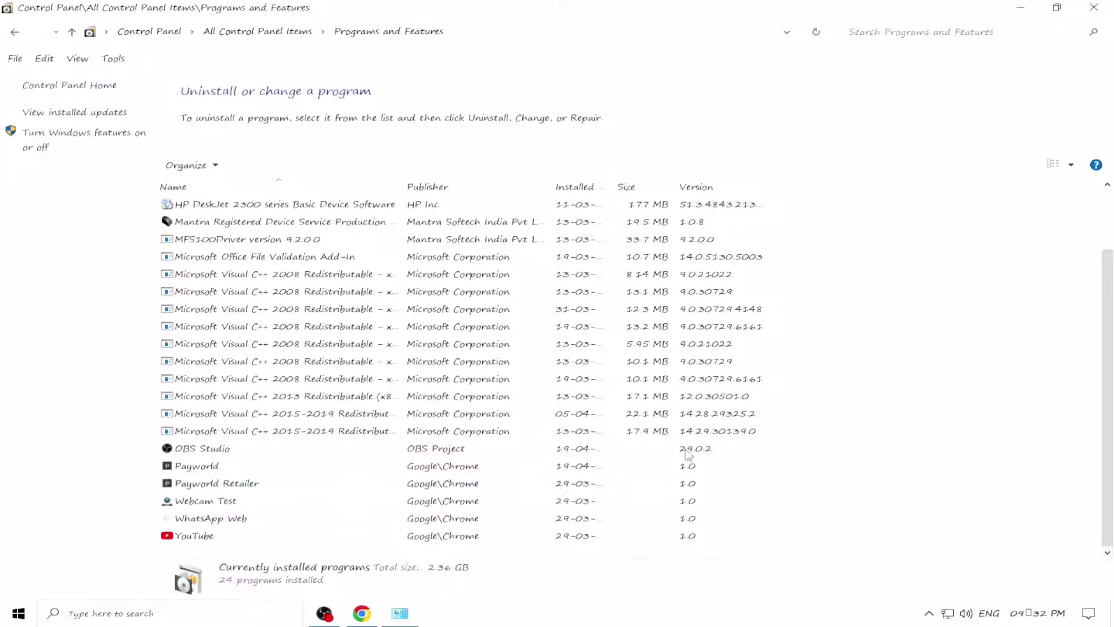
{"action": "left_click", "coordinate": [1021, 9]}
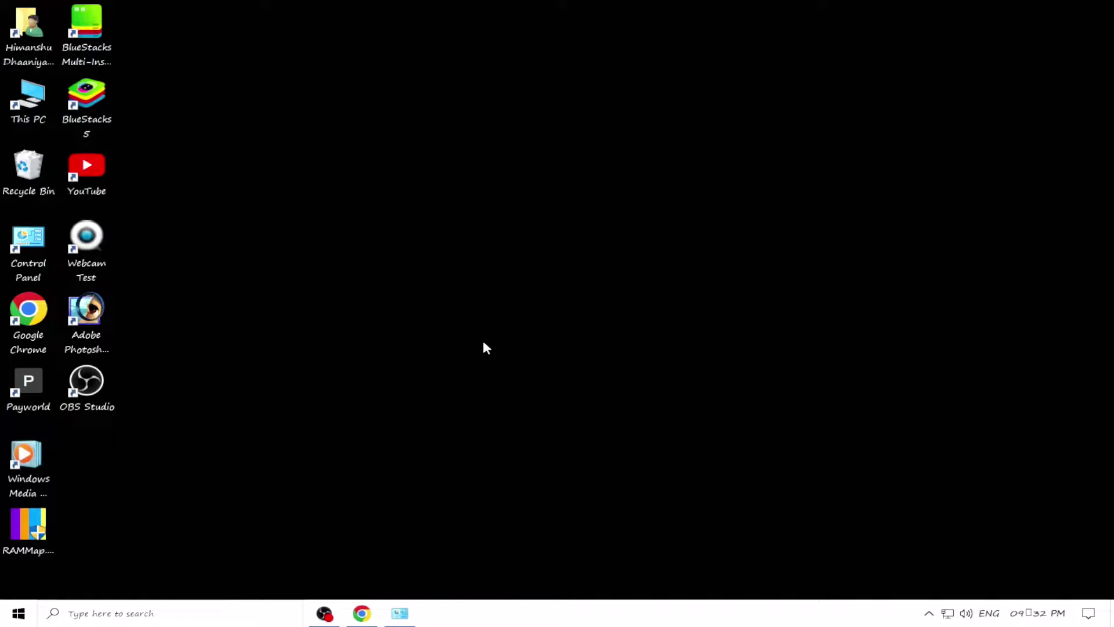
Switch to the Chrome window with the Google Drive page of Tech Cracker Windows_audio_Driver.zip
{"action": "mouse_move", "coordinate": [408, 619]}
{"action": "mouse_move", "coordinate": [363, 620]}
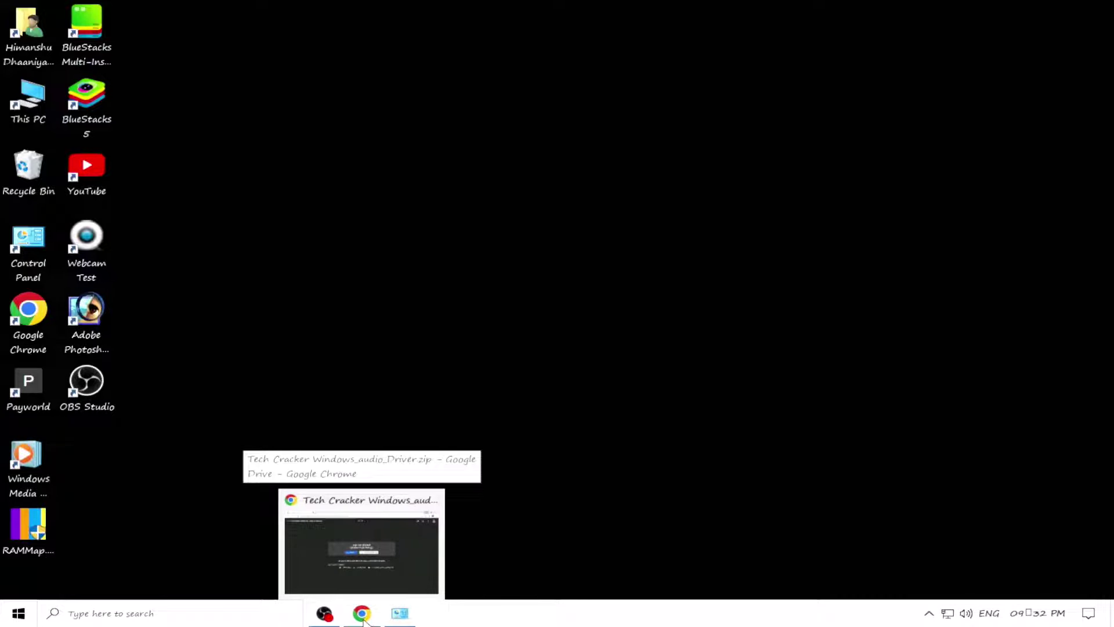
{"action": "left_click", "coordinate": [362, 615]}
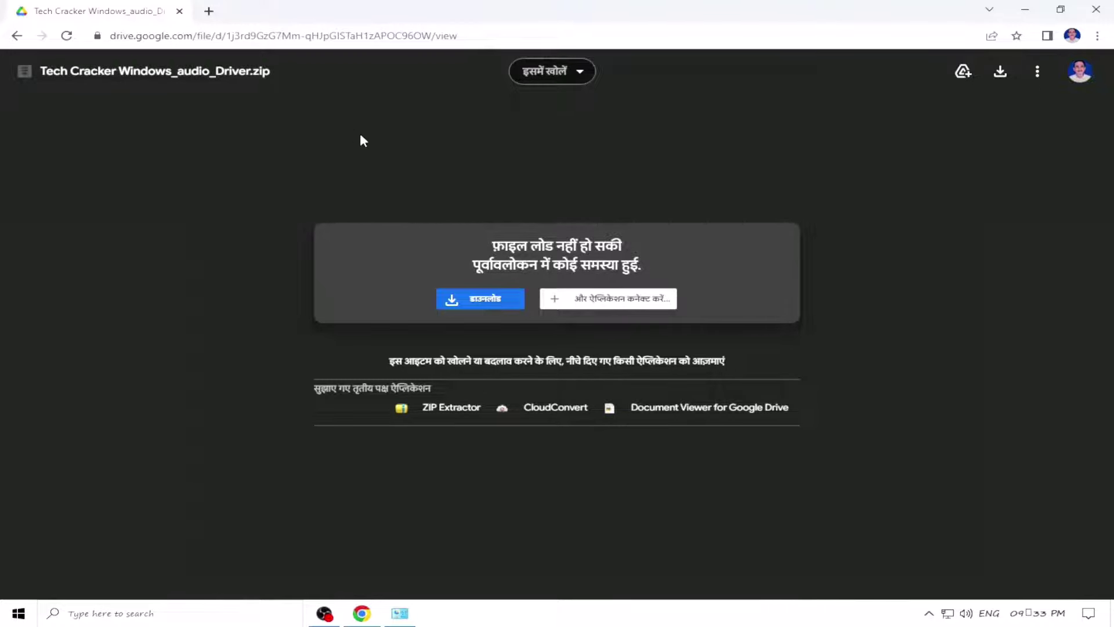
Download Tech Cracker Windows_audio_Driver.zip from Google Drive despite the virus-scan notice, check it in Chrome's downloads list and minimize the browser
{"action": "left_click", "coordinate": [483, 306]}
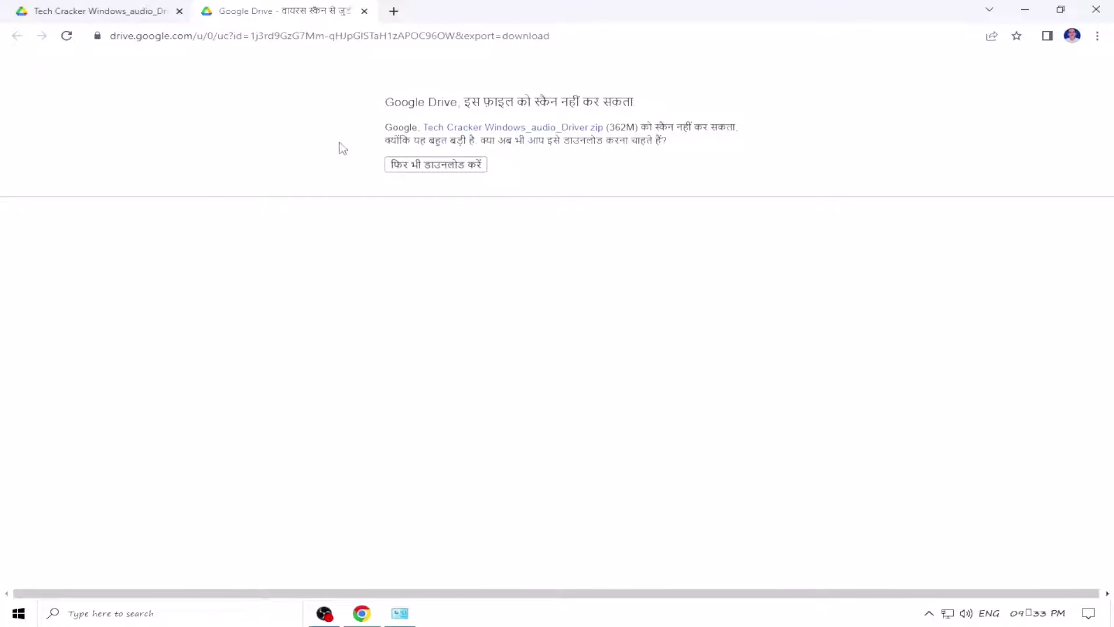
{"action": "left_click", "coordinate": [435, 169]}
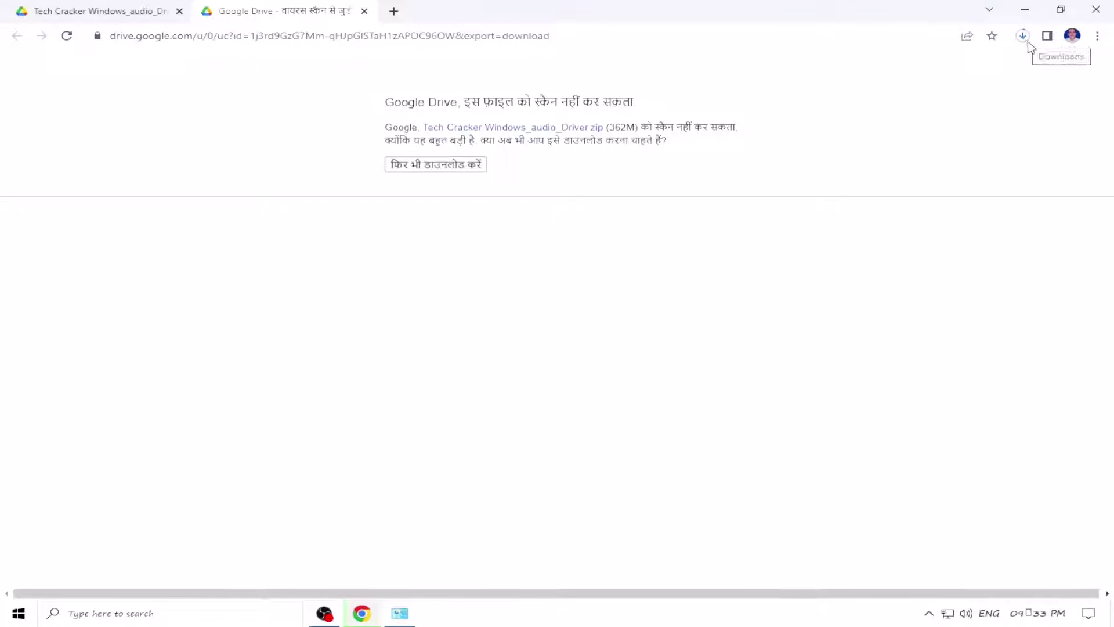
{"action": "left_click", "coordinate": [1097, 36]}
{"action": "left_click", "coordinate": [1038, 128]}
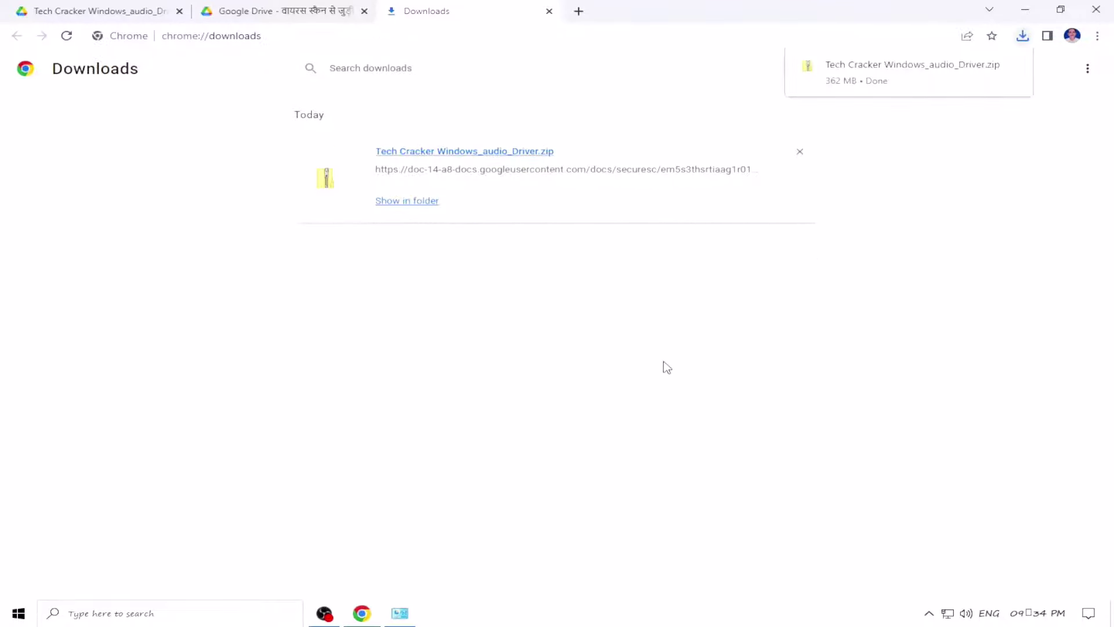
{"action": "left_click", "coordinate": [1025, 9]}
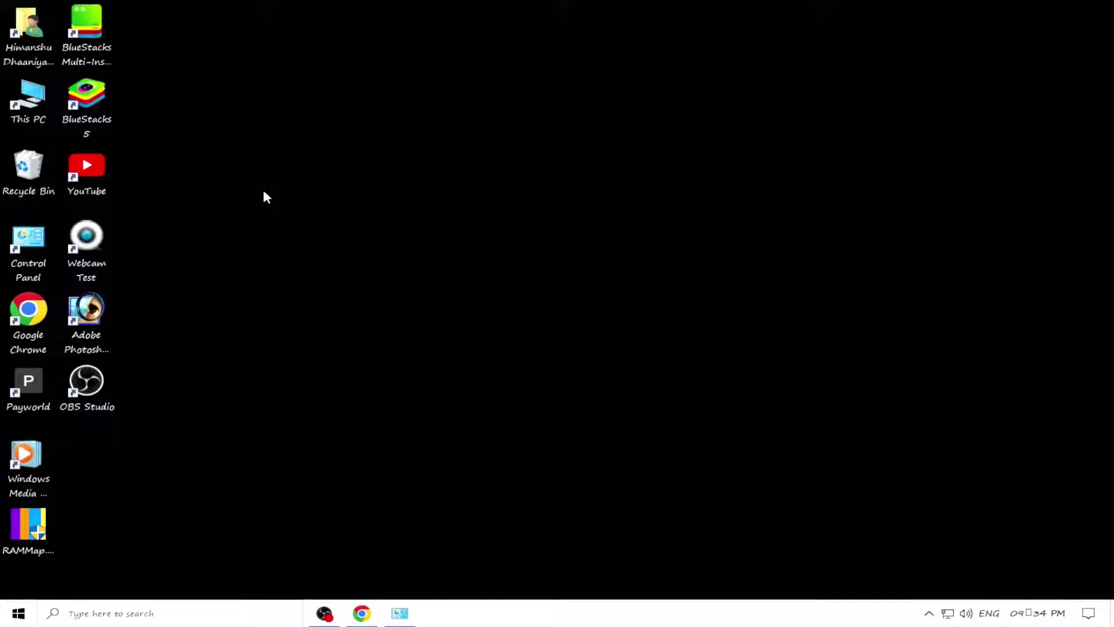
Extract Tech Cracker Windows_audio_Driver.zip in the Downloads folder to the default destination
{"action": "double_click", "coordinate": [29, 115]}
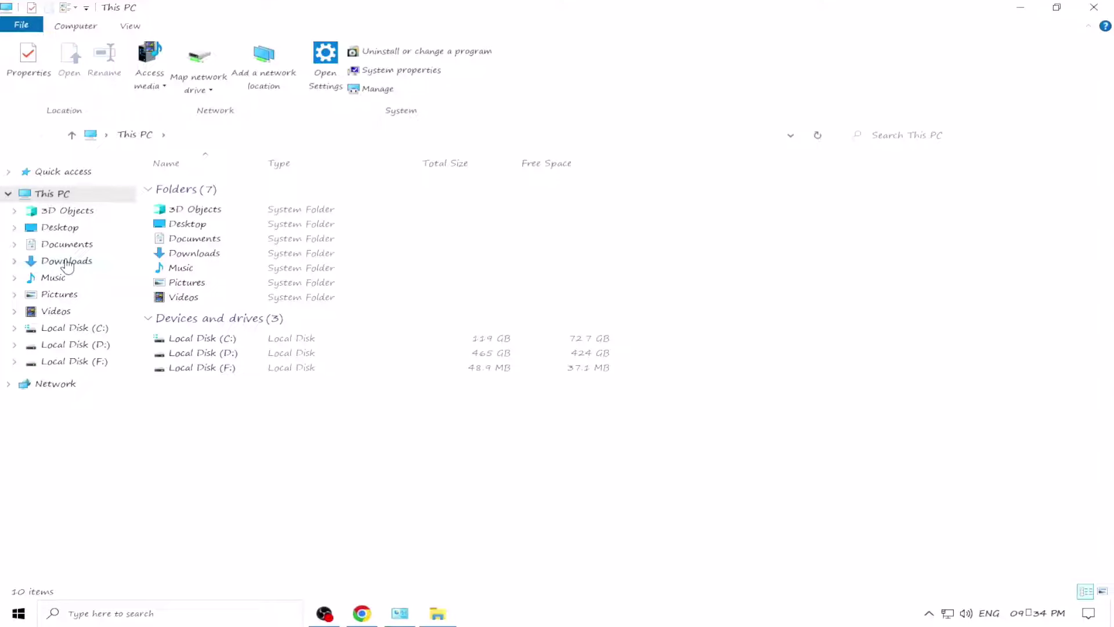
{"action": "left_click", "coordinate": [67, 262]}
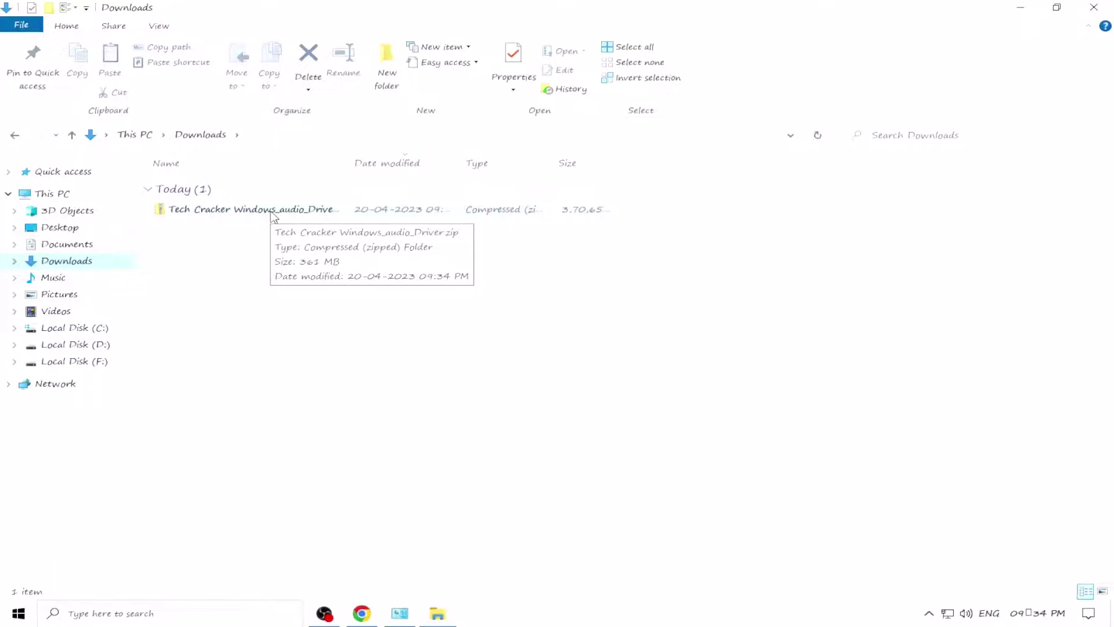
{"action": "left_click", "coordinate": [273, 212]}
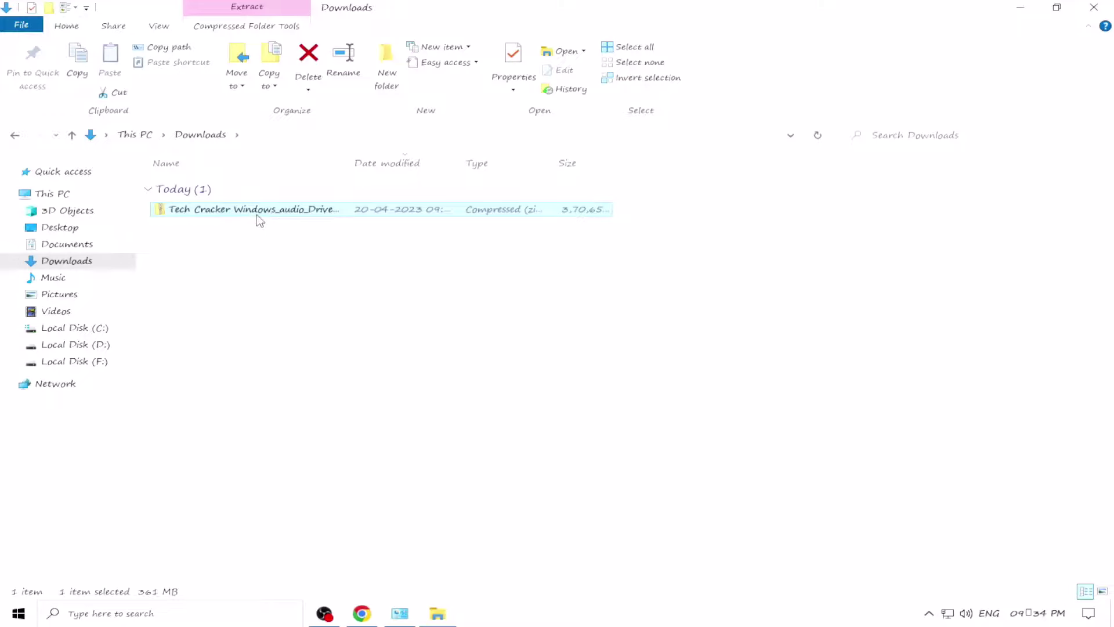
{"action": "right_click", "coordinate": [260, 217]}
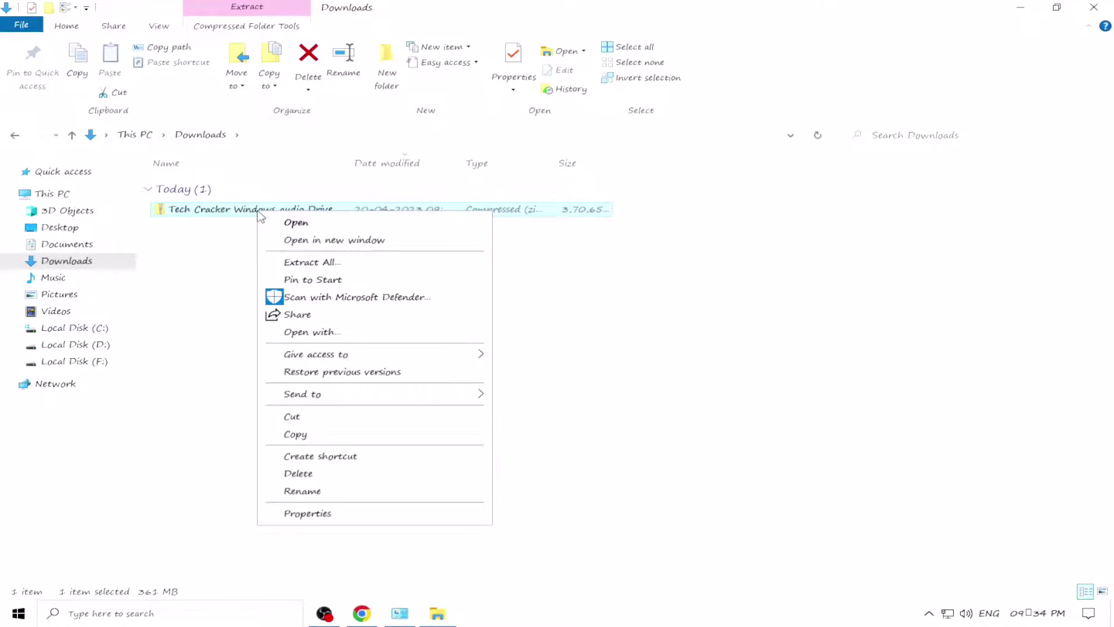
{"action": "left_click", "coordinate": [308, 262]}
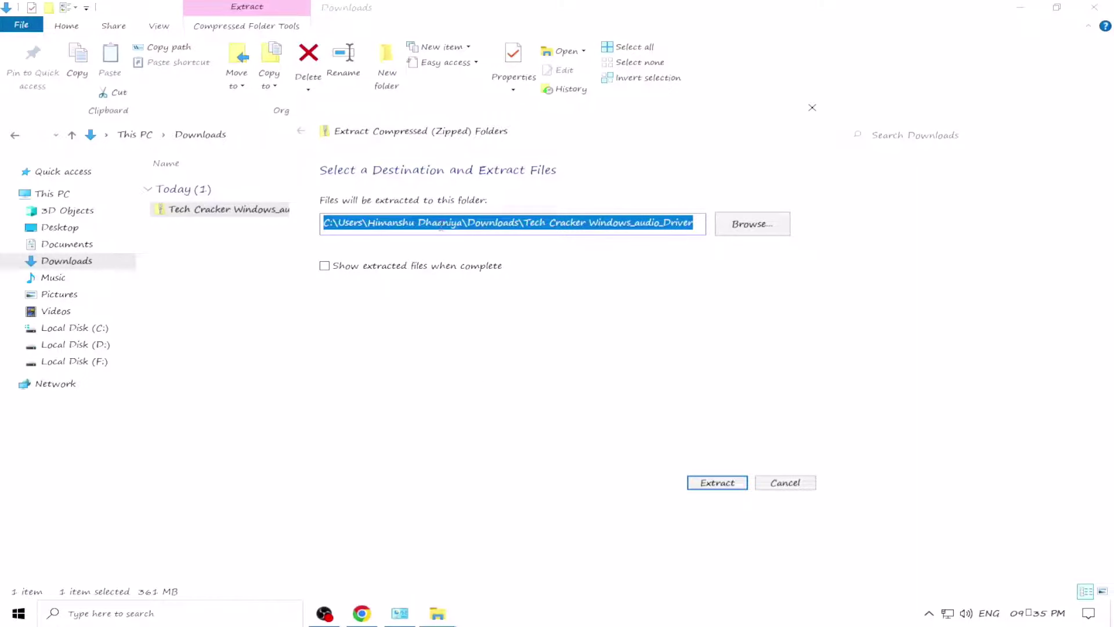
{"action": "left_click", "coordinate": [735, 482]}
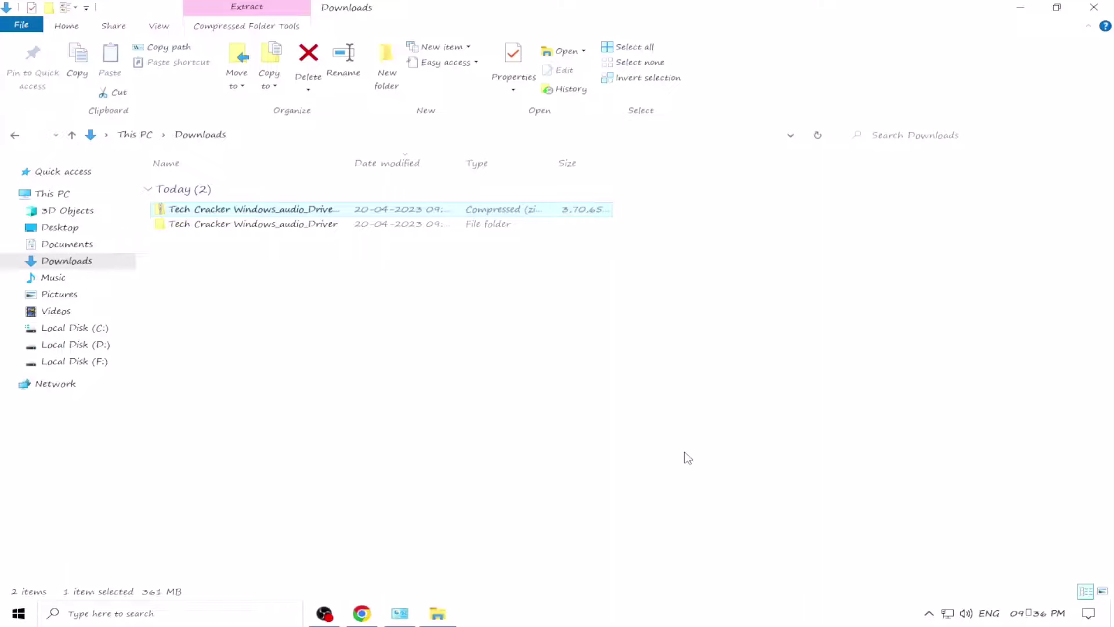
Run Setup.exe from the extracted Tech Cracker Windows_audio_Driver folder and start installing the Realtek High Definition Audio Driver
{"action": "left_click", "coordinate": [302, 231]}
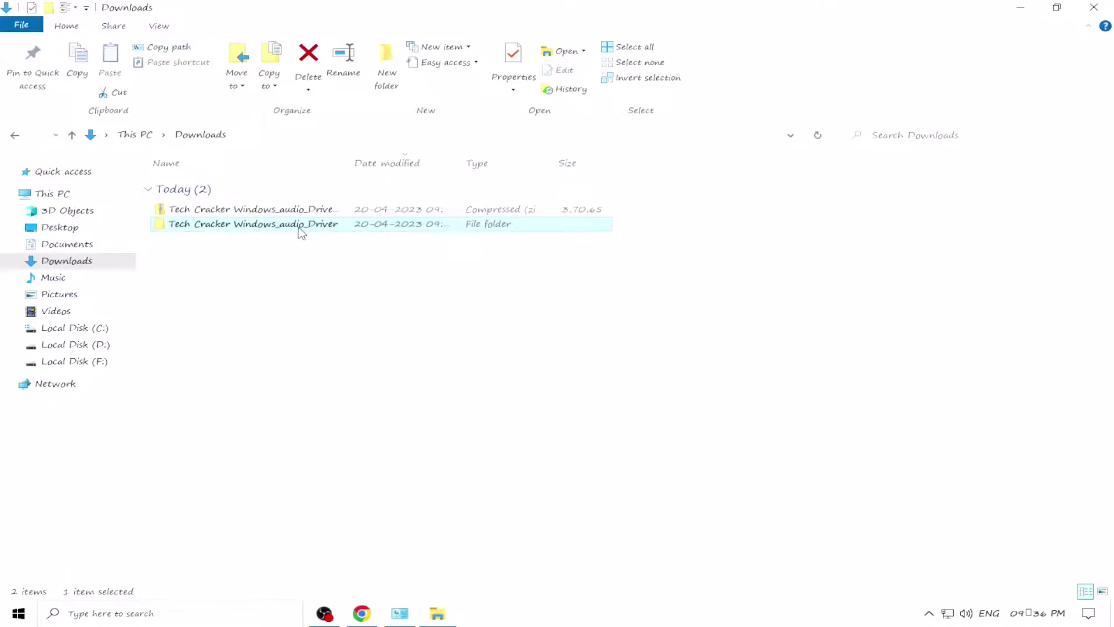
{"action": "double_click", "coordinate": [301, 232]}
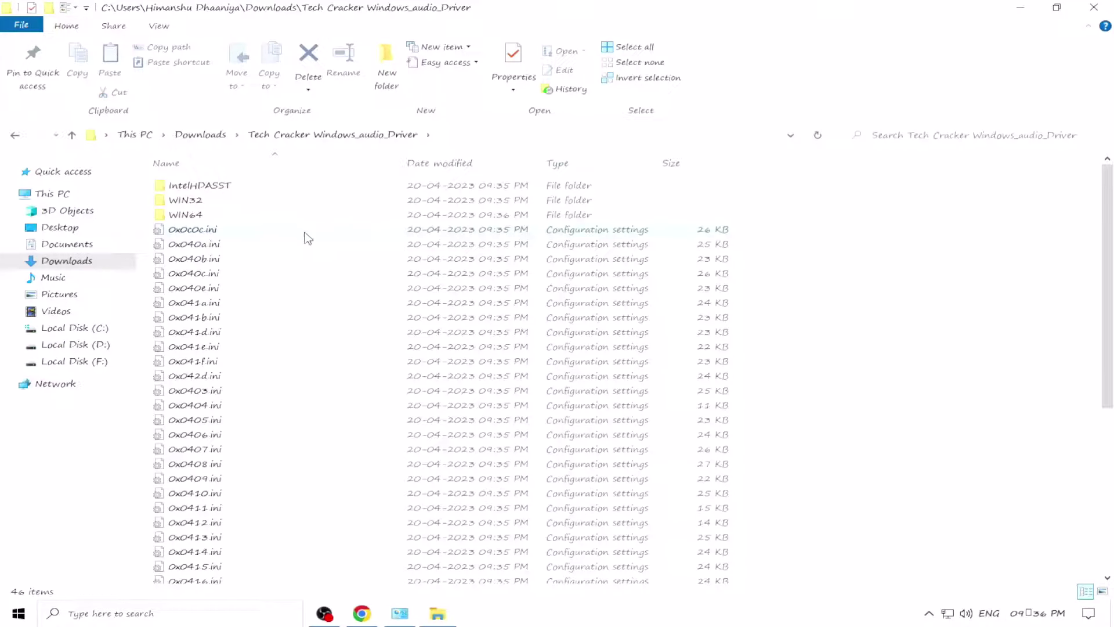
{"action": "scroll", "coordinate": [305, 238], "scroll_direction": "down", "scroll_amount": 6}
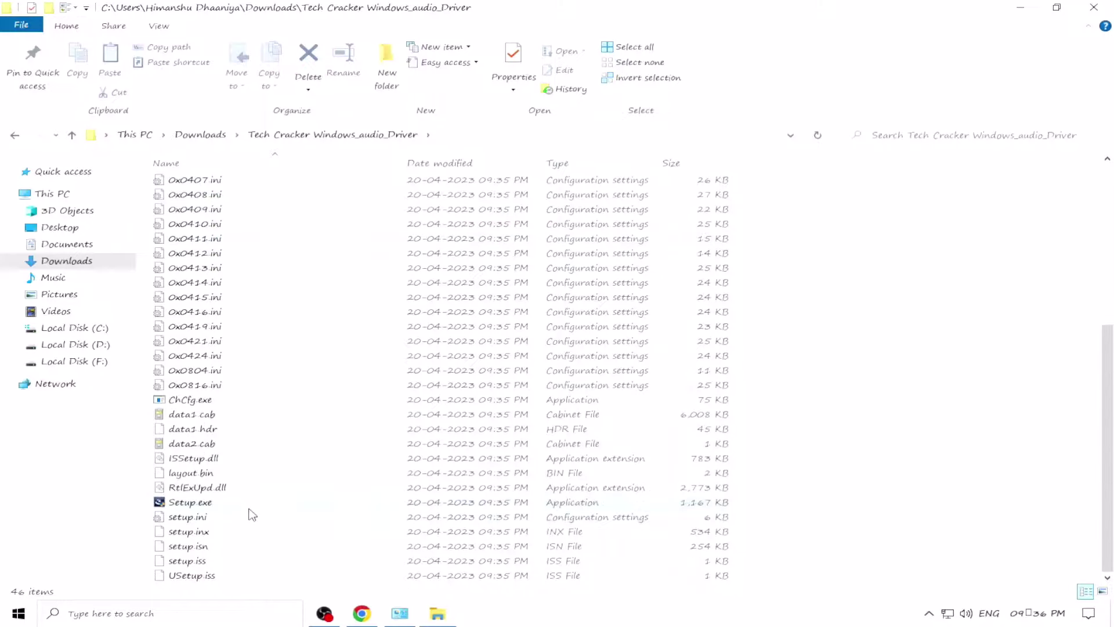
{"action": "mouse_move", "coordinate": [203, 510]}
{"action": "right_click", "coordinate": [227, 504]}
{"action": "left_click", "coordinate": [212, 502]}
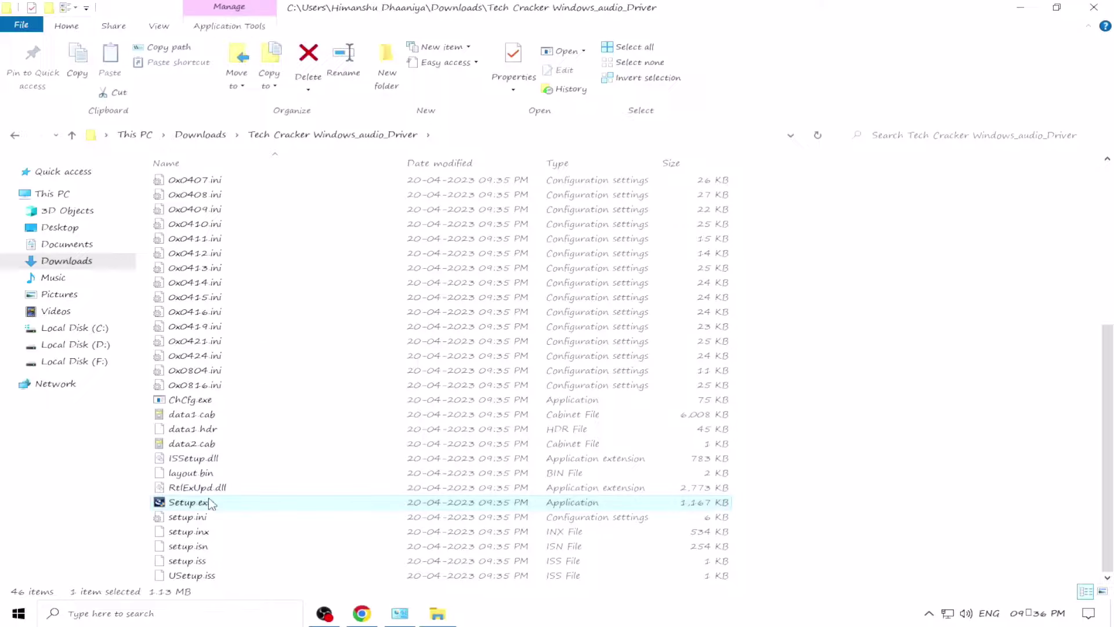
{"action": "right_click", "coordinate": [215, 502]}
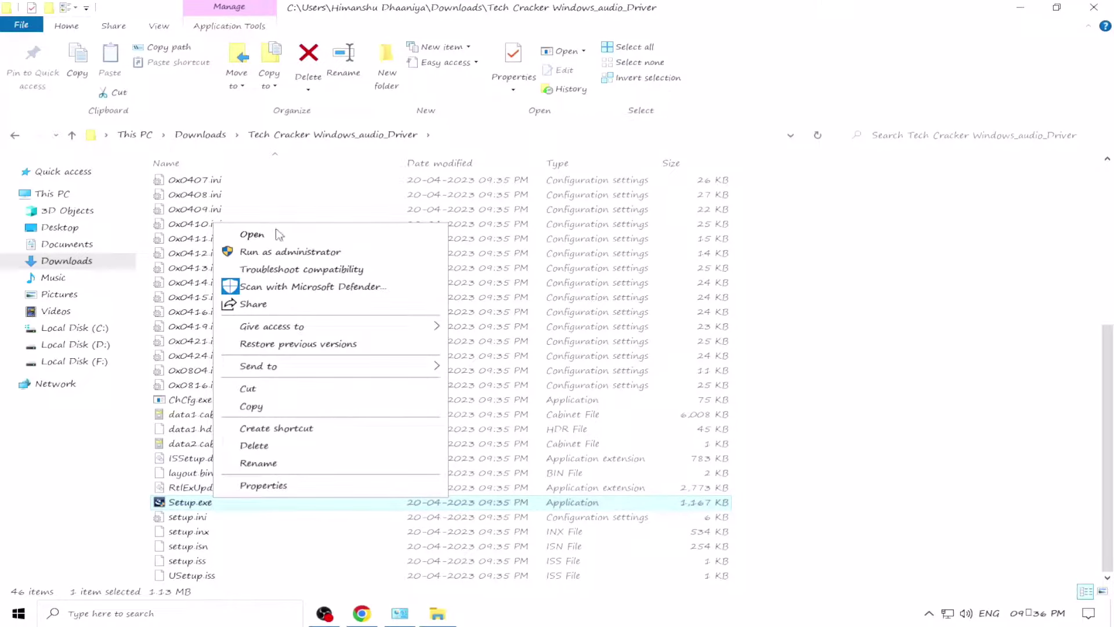
{"action": "left_click", "coordinate": [201, 504]}
{"action": "left_click", "coordinate": [250, 507]}
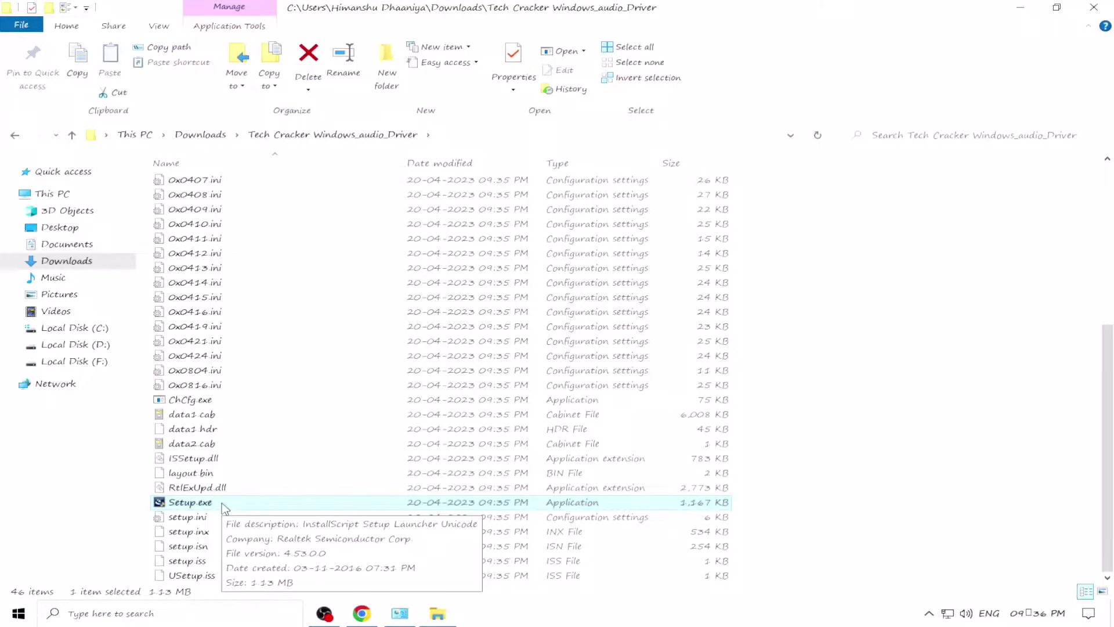
{"action": "double_click", "coordinate": [225, 504]}
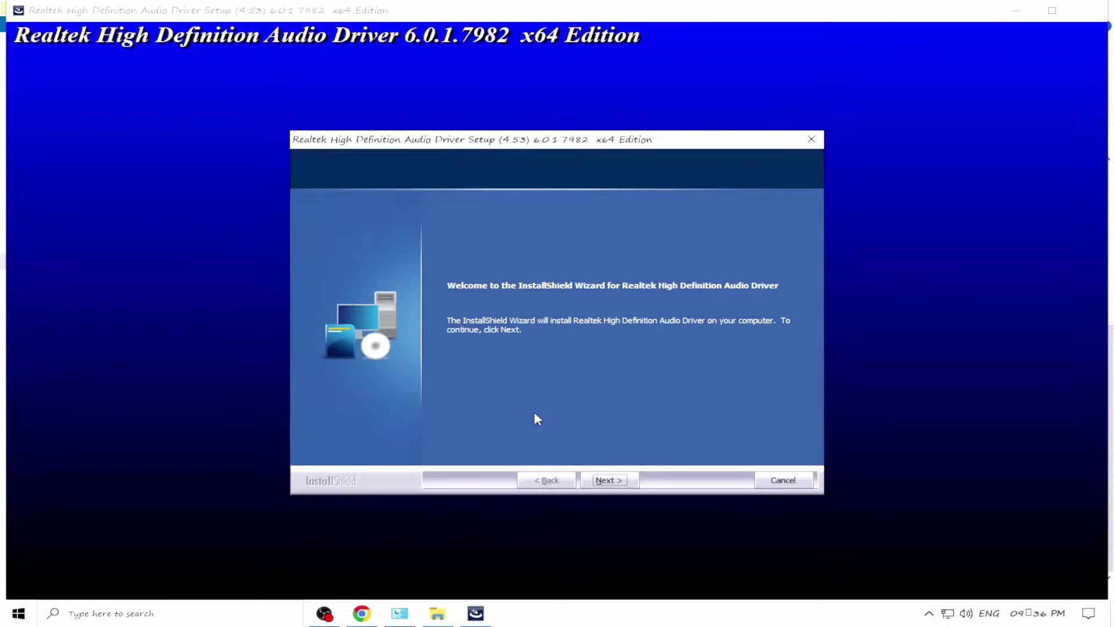
{"action": "left_click", "coordinate": [619, 483]}
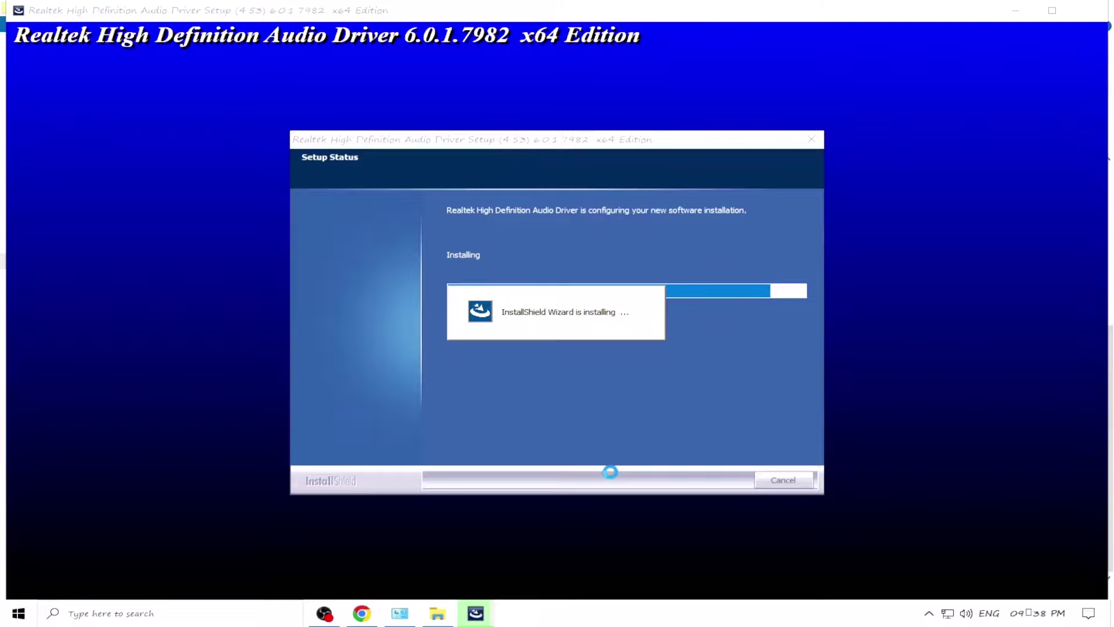
Close the File Explorer, Programs and Features and Chrome windows, leaving the Realtek installer open
{"action": "left_click", "coordinate": [438, 620]}
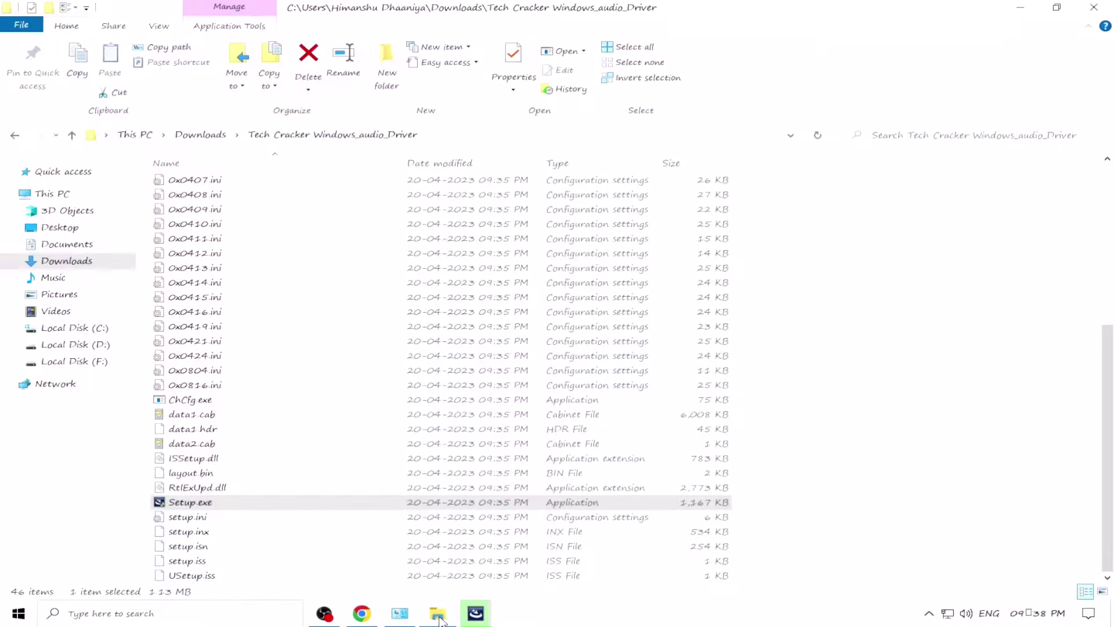
{"action": "left_click", "coordinate": [1021, 9]}
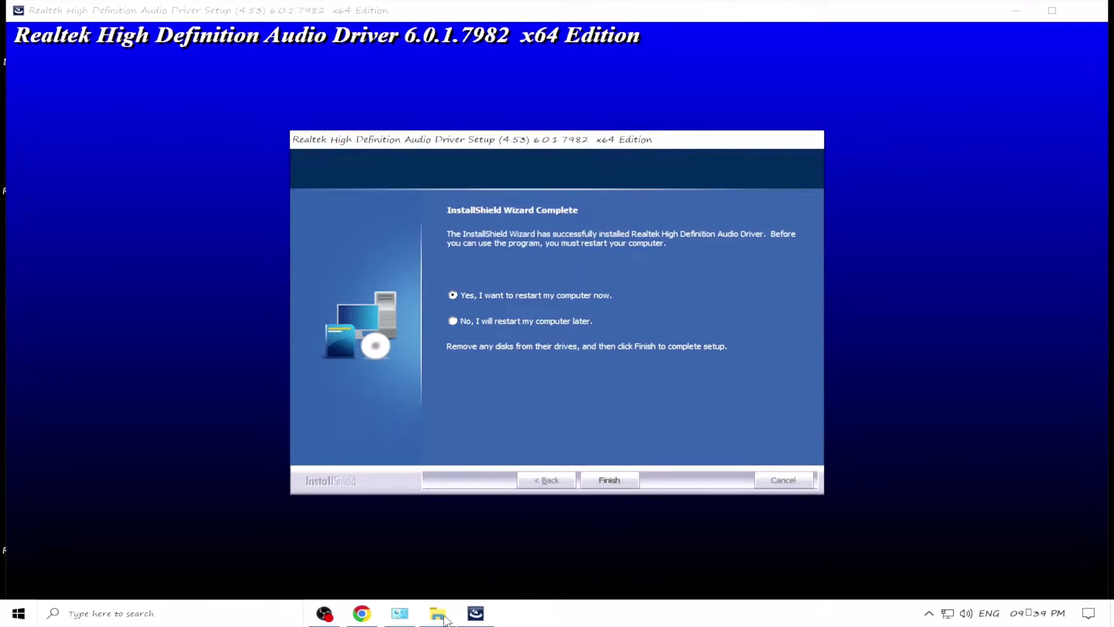
{"action": "mouse_move", "coordinate": [440, 620]}
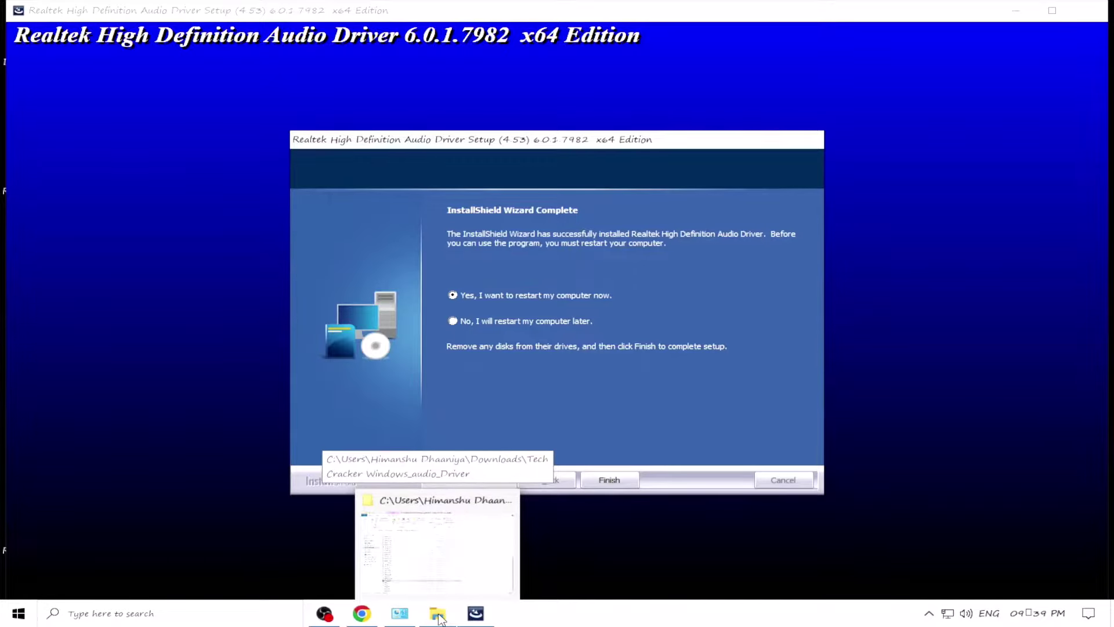
{"action": "left_click", "coordinate": [439, 619]}
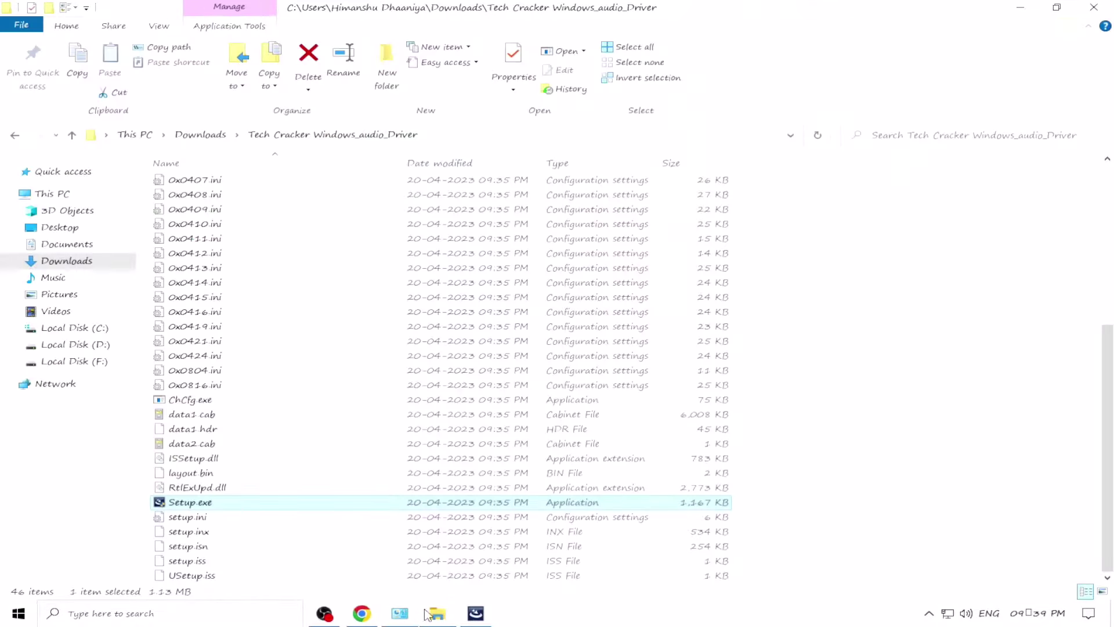
{"action": "left_click", "coordinate": [1107, 10]}
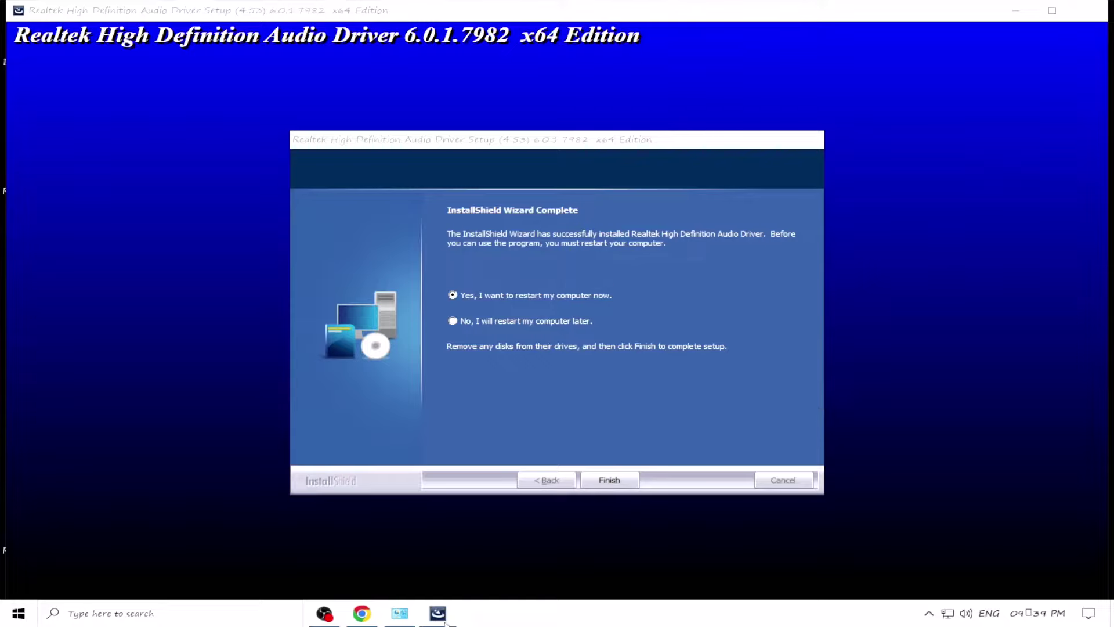
{"action": "left_click", "coordinate": [414, 617]}
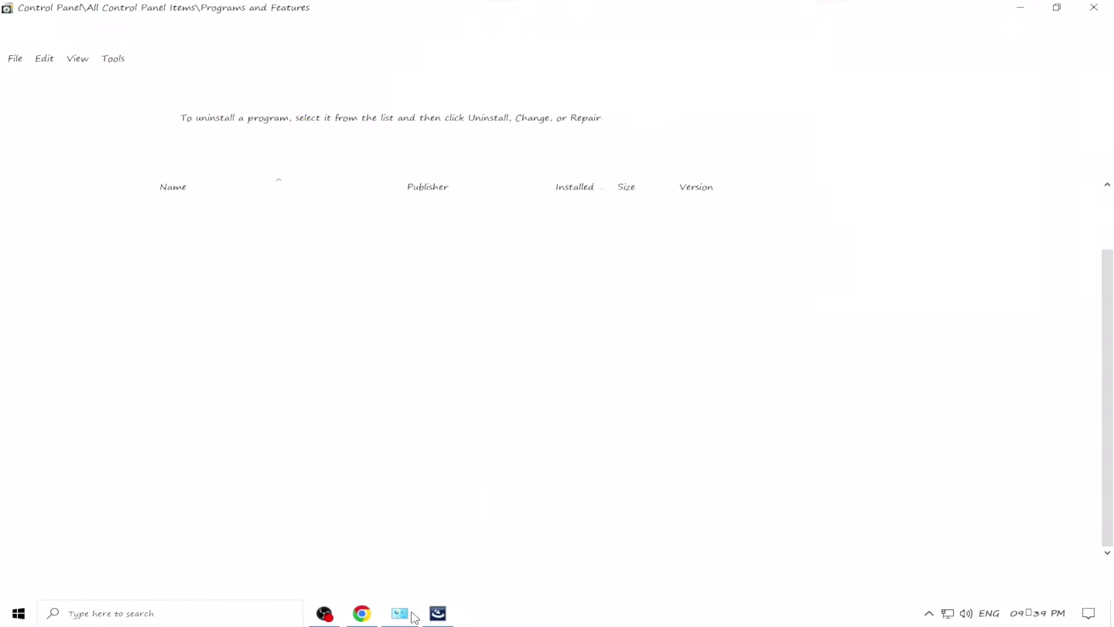
{"action": "left_click", "coordinate": [1094, 7]}
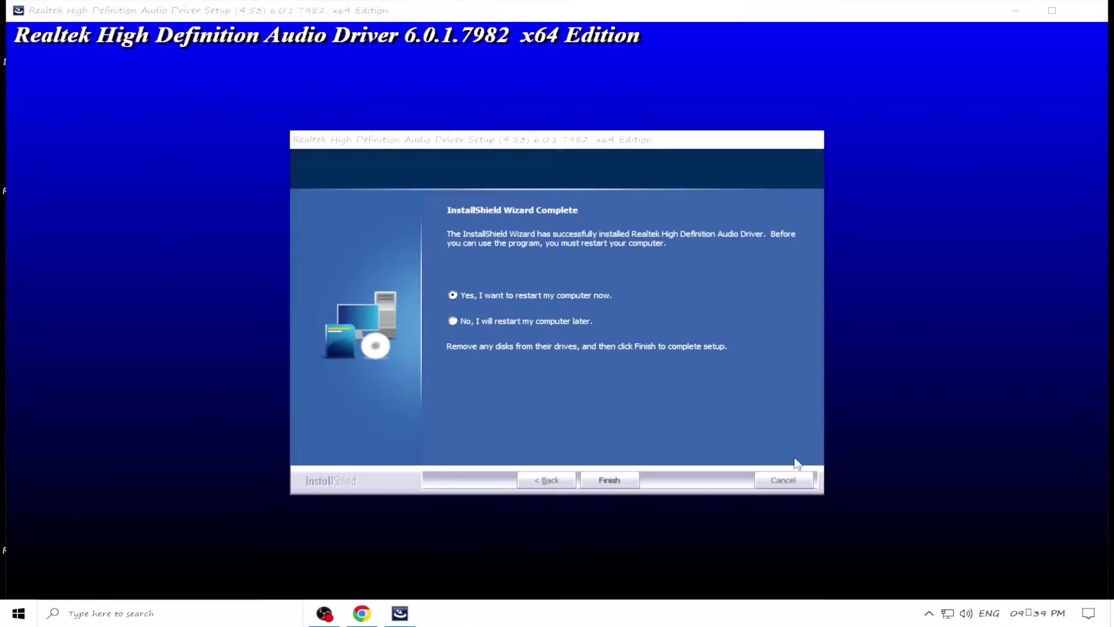
{"action": "left_click", "coordinate": [361, 620]}
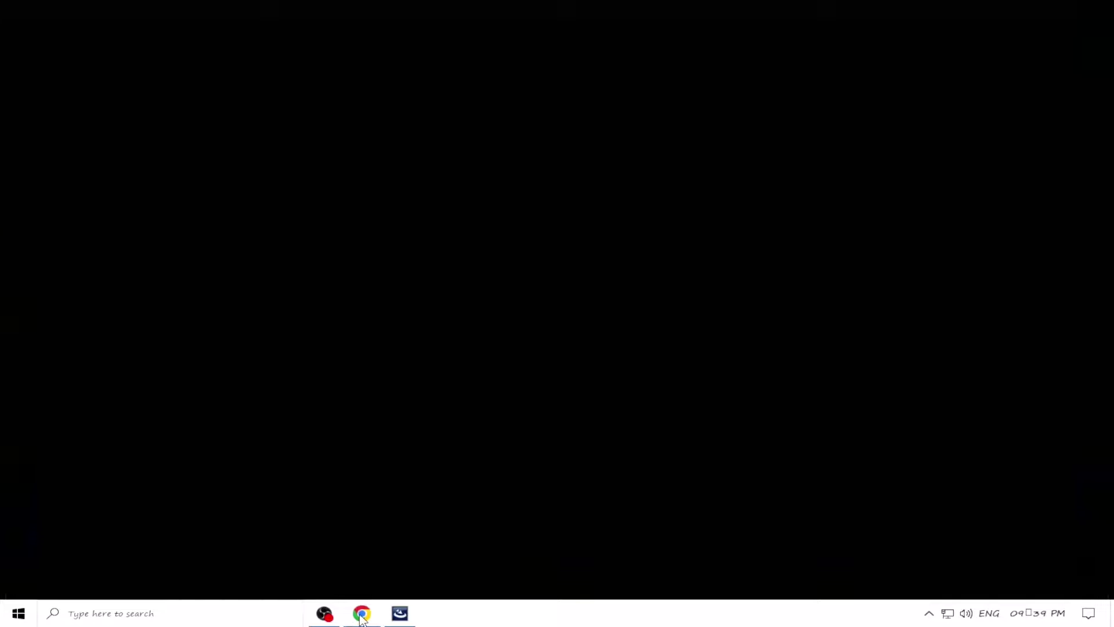
{"action": "left_click", "coordinate": [1101, 7]}
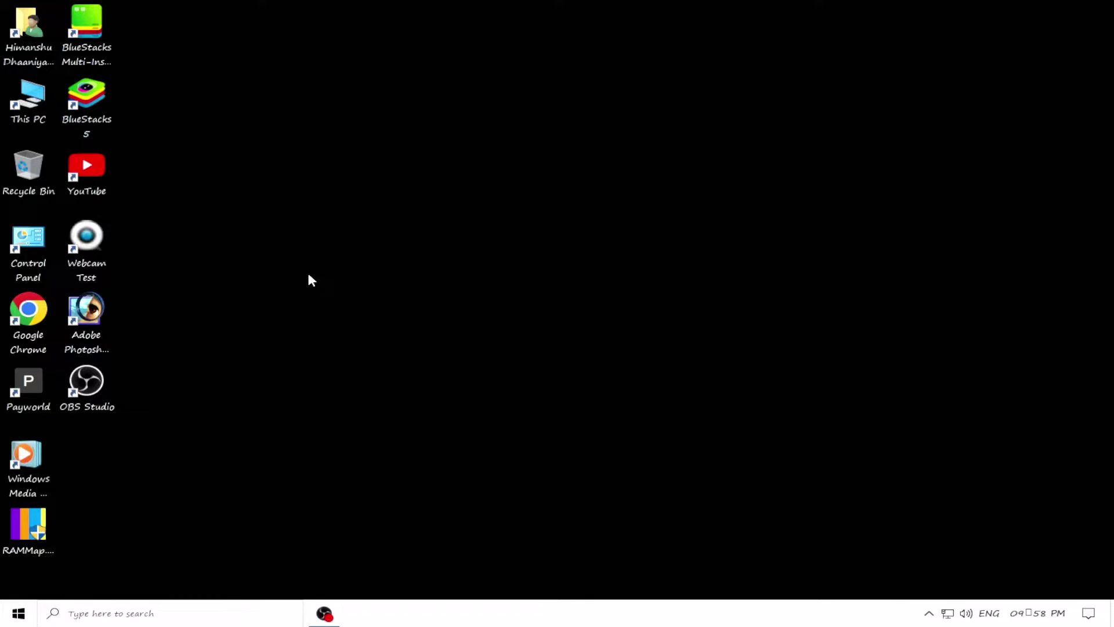
Check in Programs and Features whether the Realtek High Definition Audio Driver is listed, return to all Control Panel items and minimize the window
{"action": "double_click", "coordinate": [37, 247]}
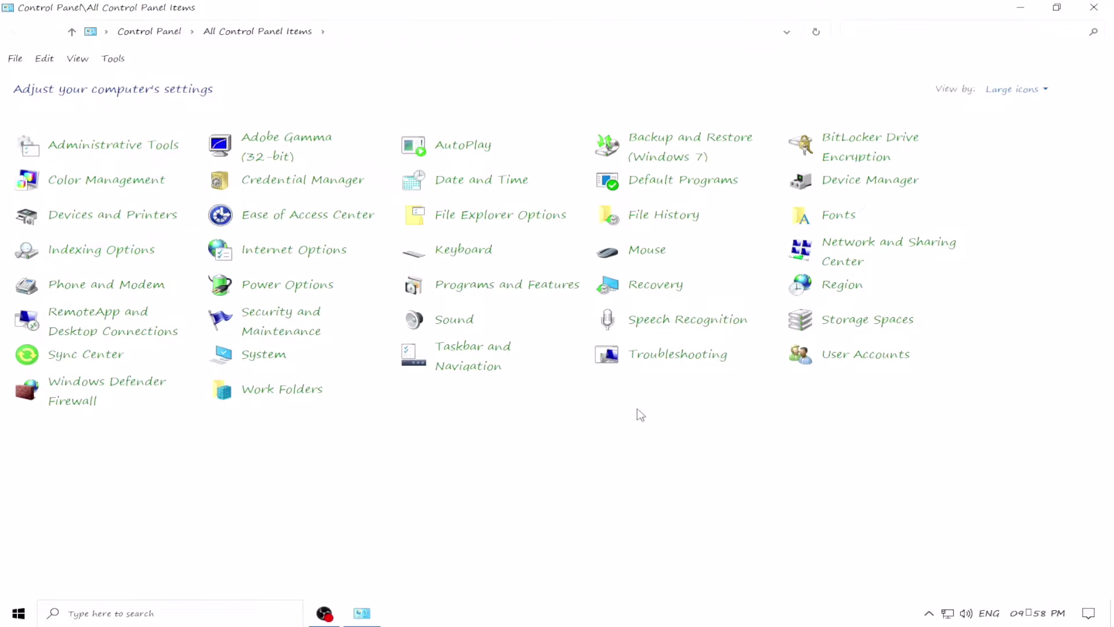
{"action": "left_click", "coordinate": [505, 294]}
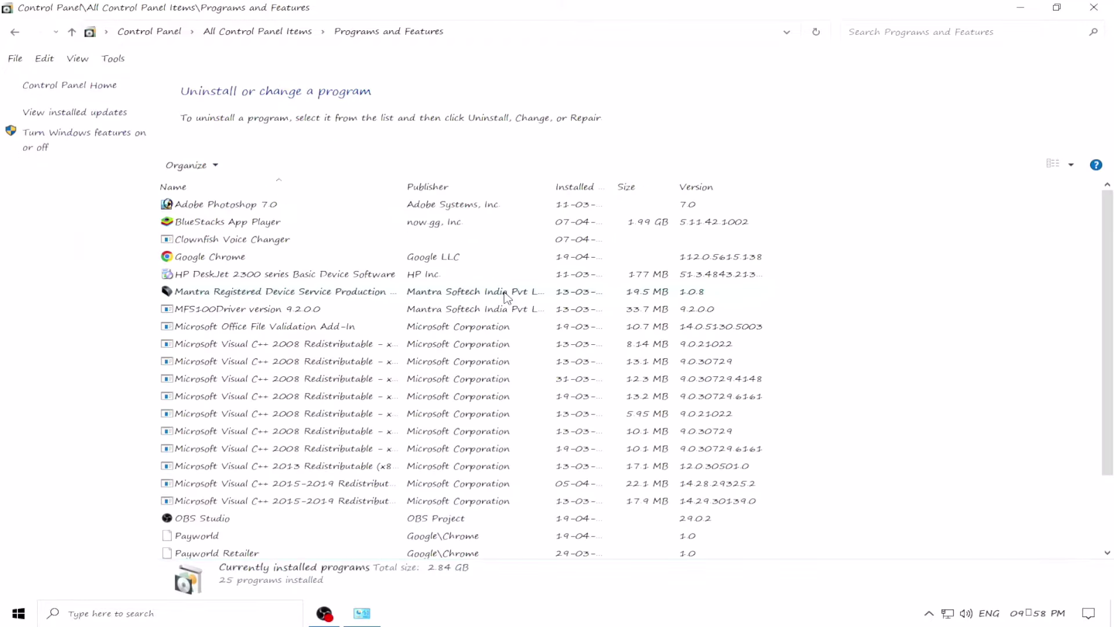
{"action": "scroll", "coordinate": [499, 348], "scroll_direction": "down", "scroll_amount": 2}
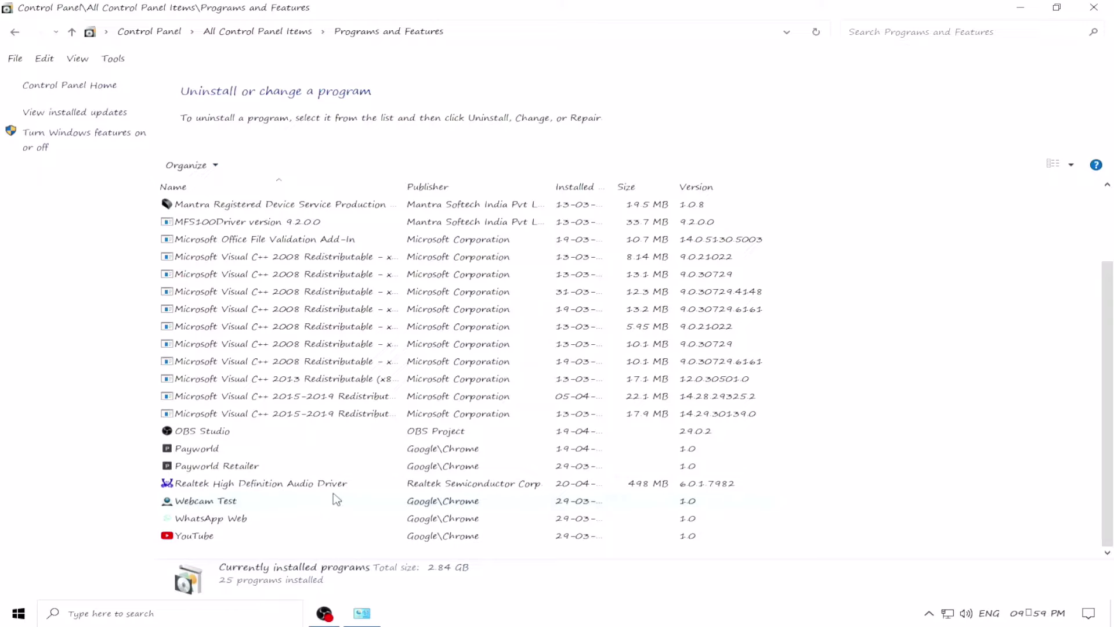
{"action": "left_click", "coordinate": [15, 38]}
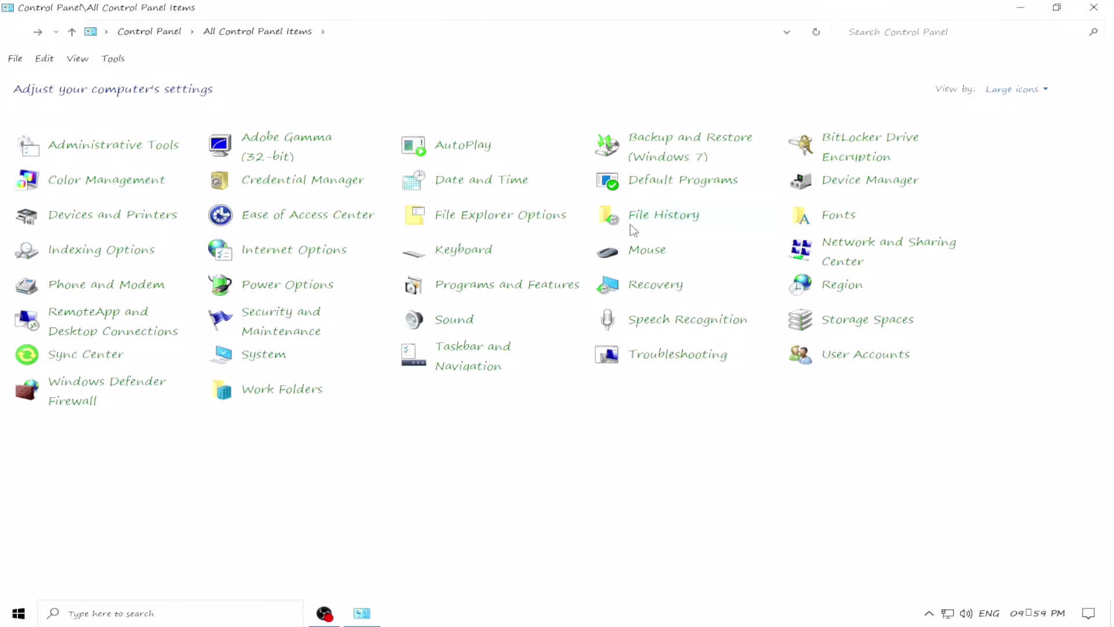
{"action": "left_click", "coordinate": [1020, 11]}
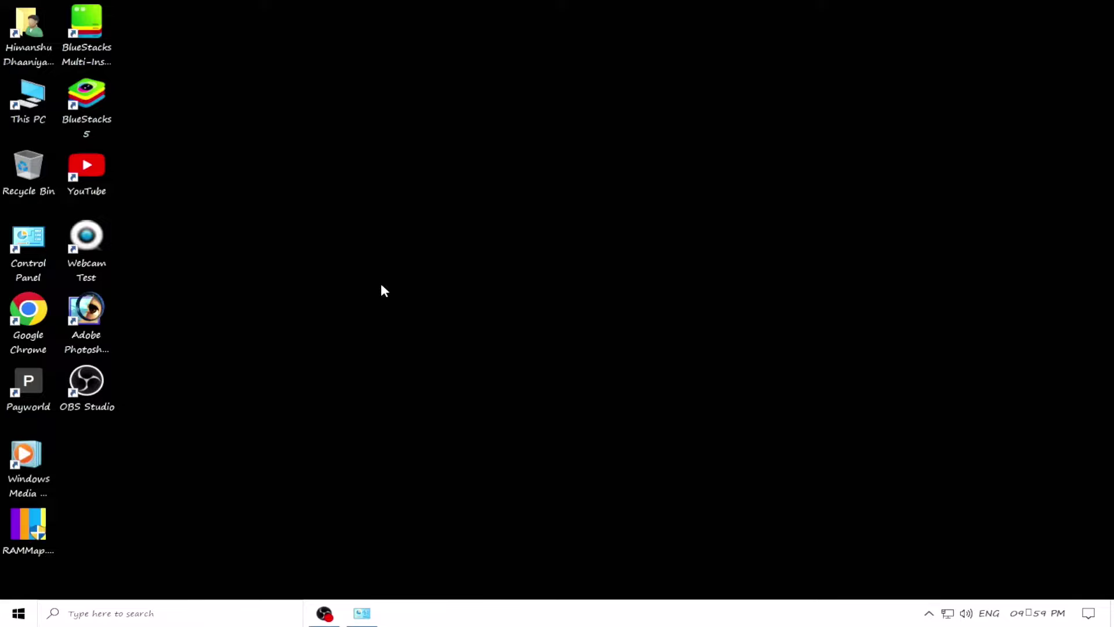
Browse to C:\Program Files\Realtek\Audio\HDA in File Explorer and run RAVCpl64.exe to launch Realtek HD Audio Manager
{"action": "double_click", "coordinate": [13, 99]}
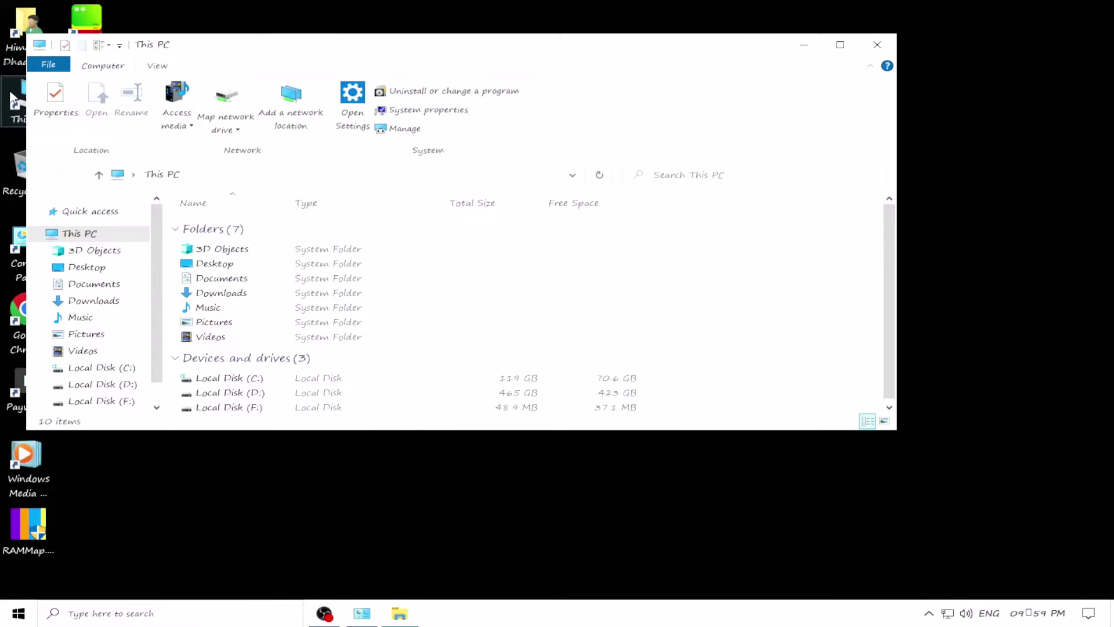
{"action": "left_click", "coordinate": [840, 45]}
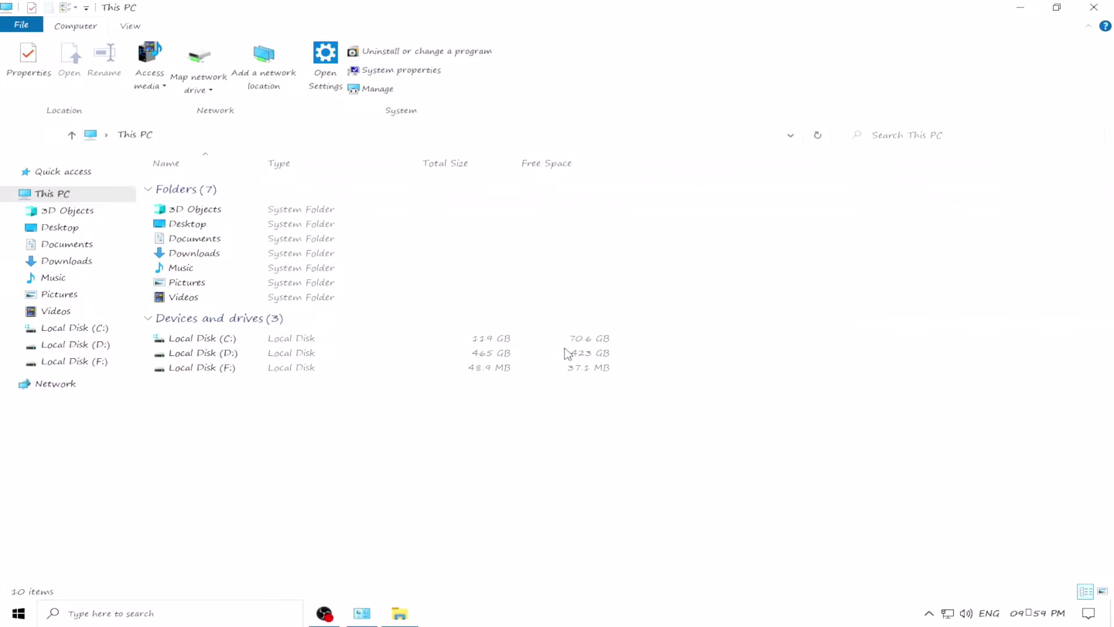
{"action": "double_click", "coordinate": [509, 339]}
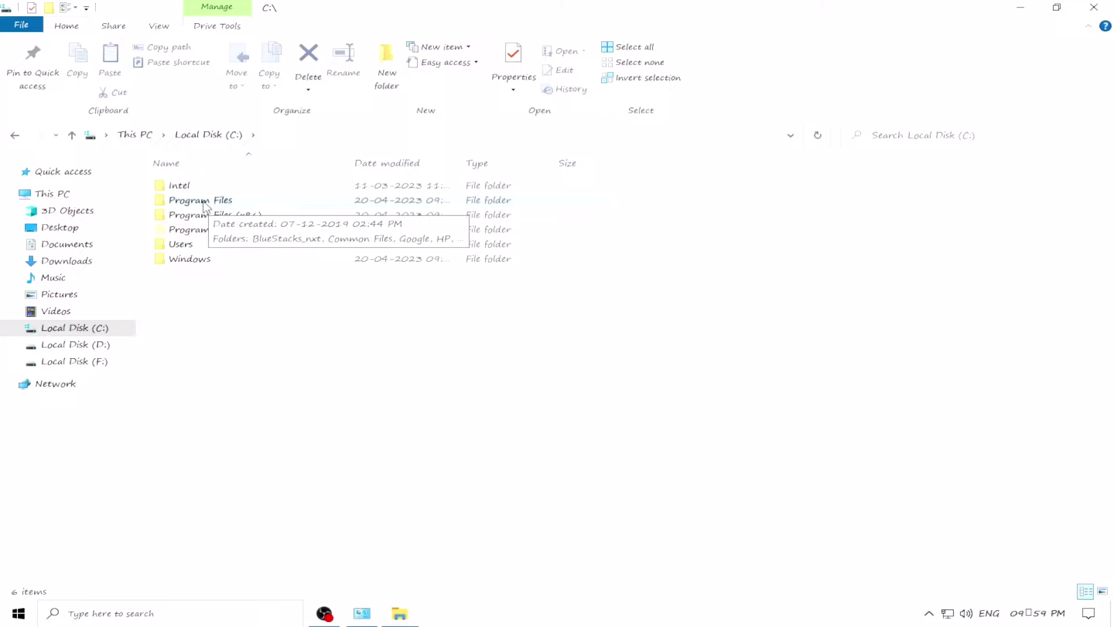
{"action": "double_click", "coordinate": [219, 202]}
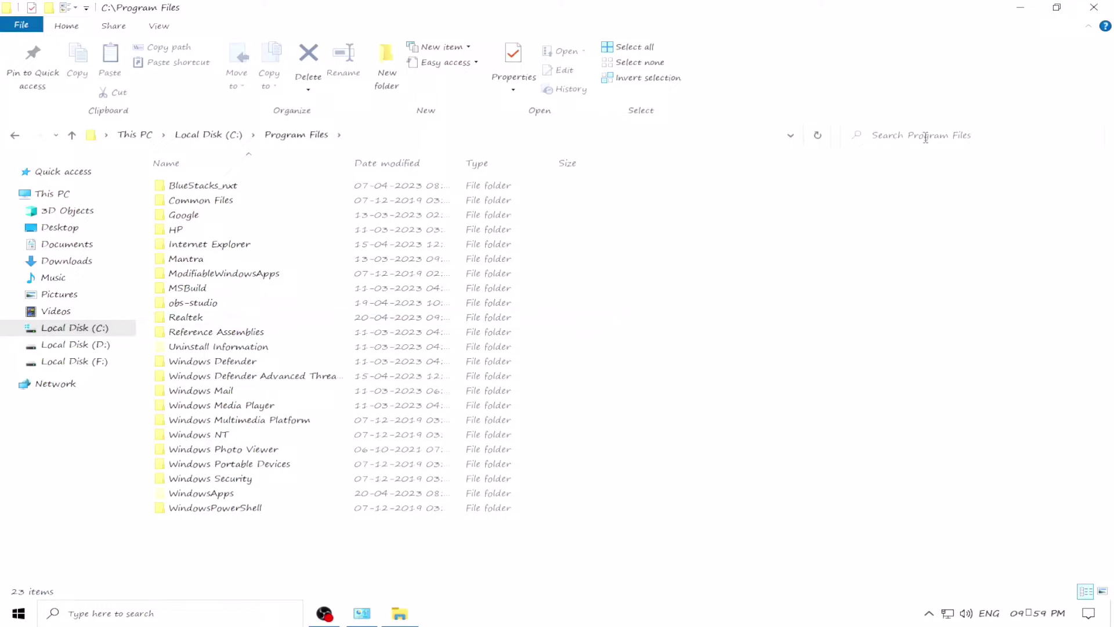
{"action": "double_click", "coordinate": [180, 320]}
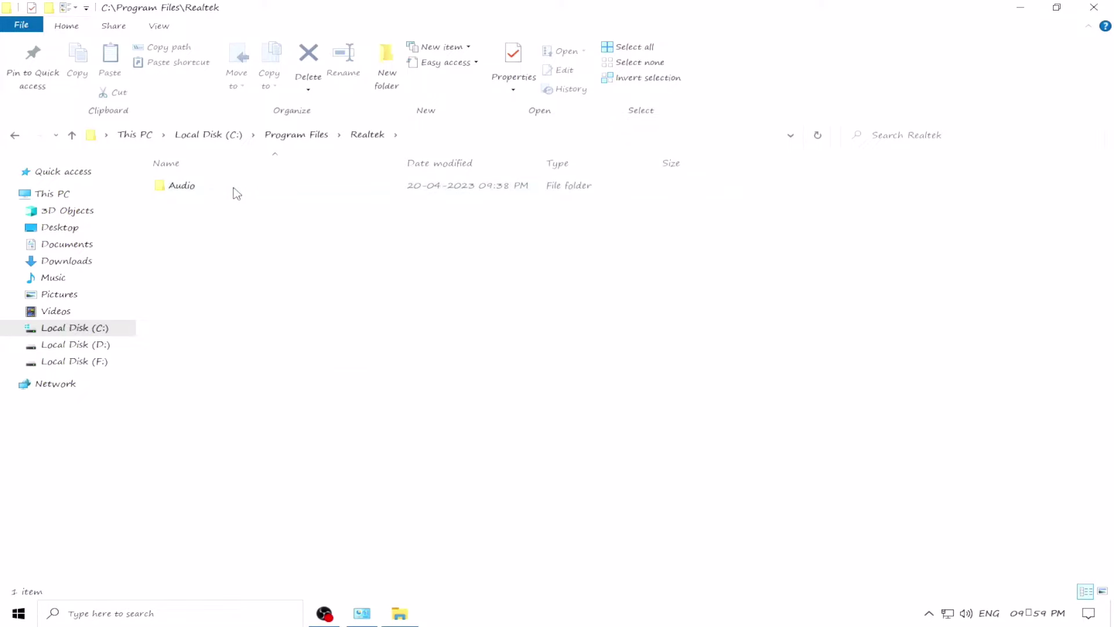
{"action": "double_click", "coordinate": [234, 189]}
{"action": "double_click", "coordinate": [244, 188]}
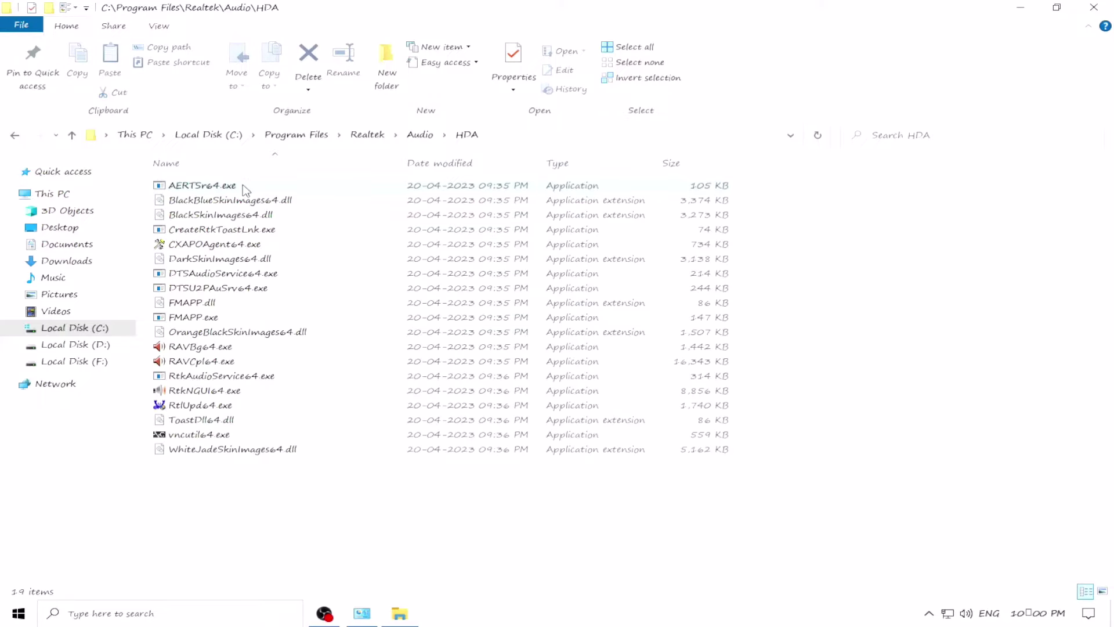
{"action": "mouse_move", "coordinate": [232, 365]}
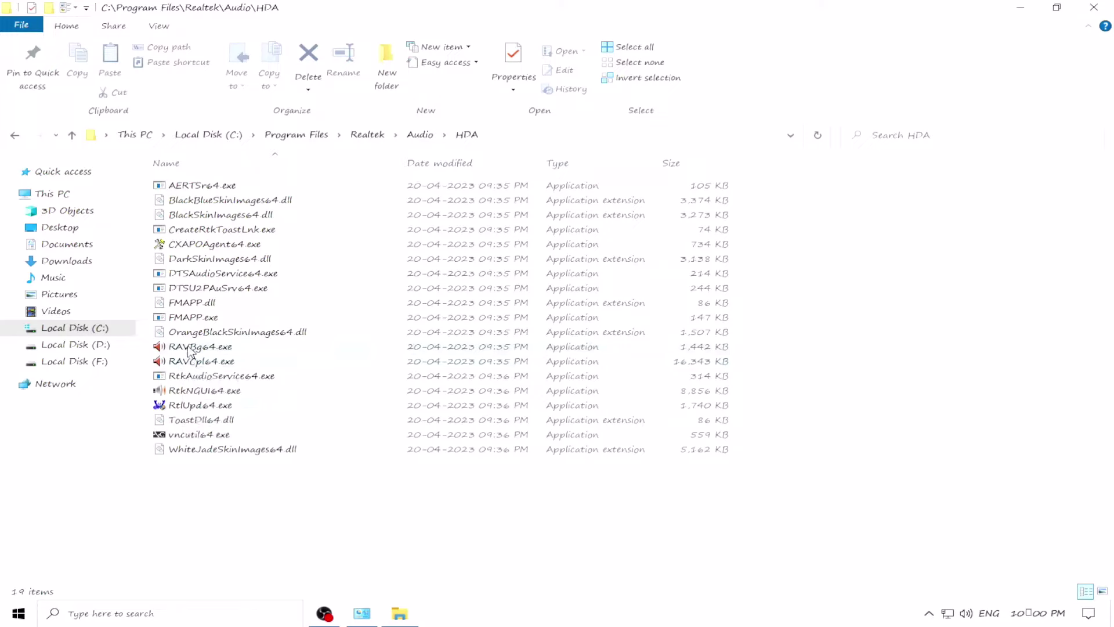
{"action": "left_click", "coordinate": [216, 366]}
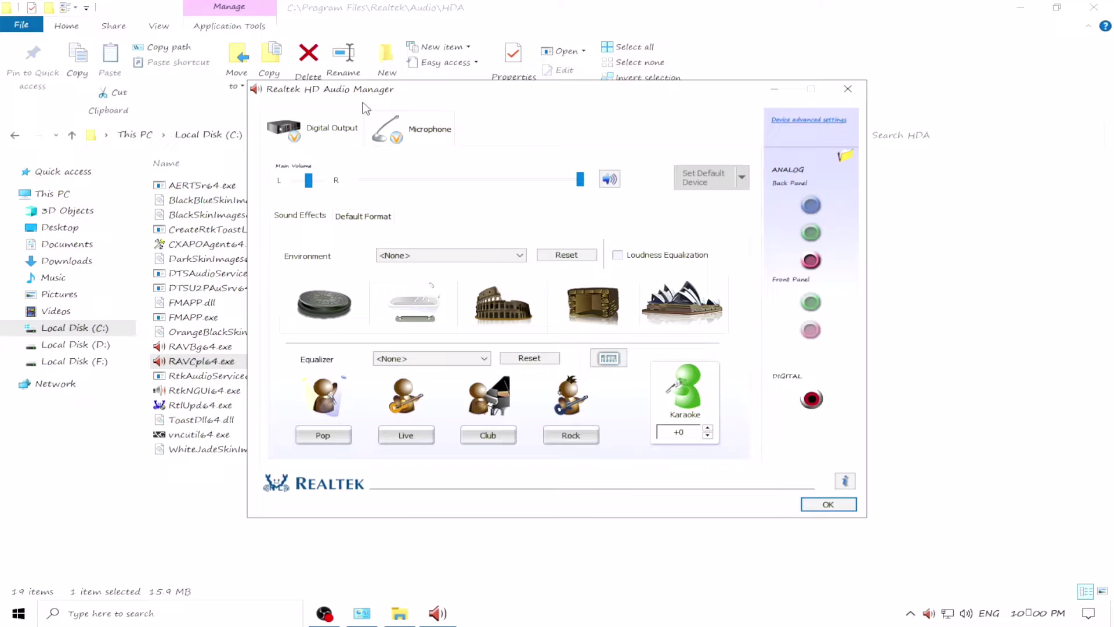
Disable front panel jack detection in the connector settings of Realtek HD Audio Manager and apply the change
{"action": "left_click", "coordinate": [846, 158]}
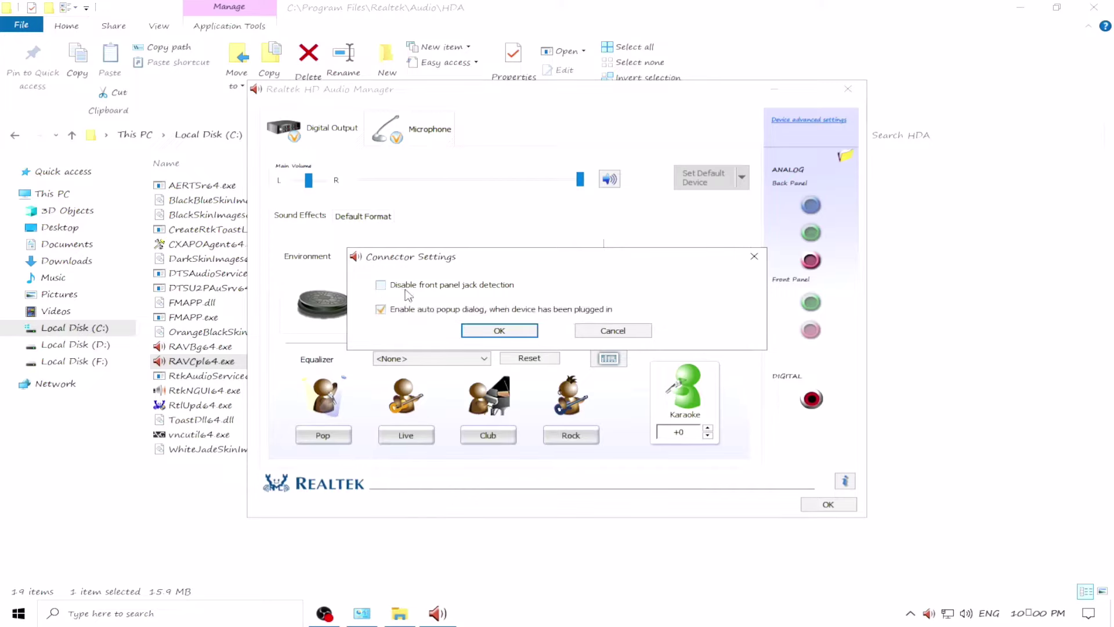
{"action": "left_click", "coordinate": [380, 284]}
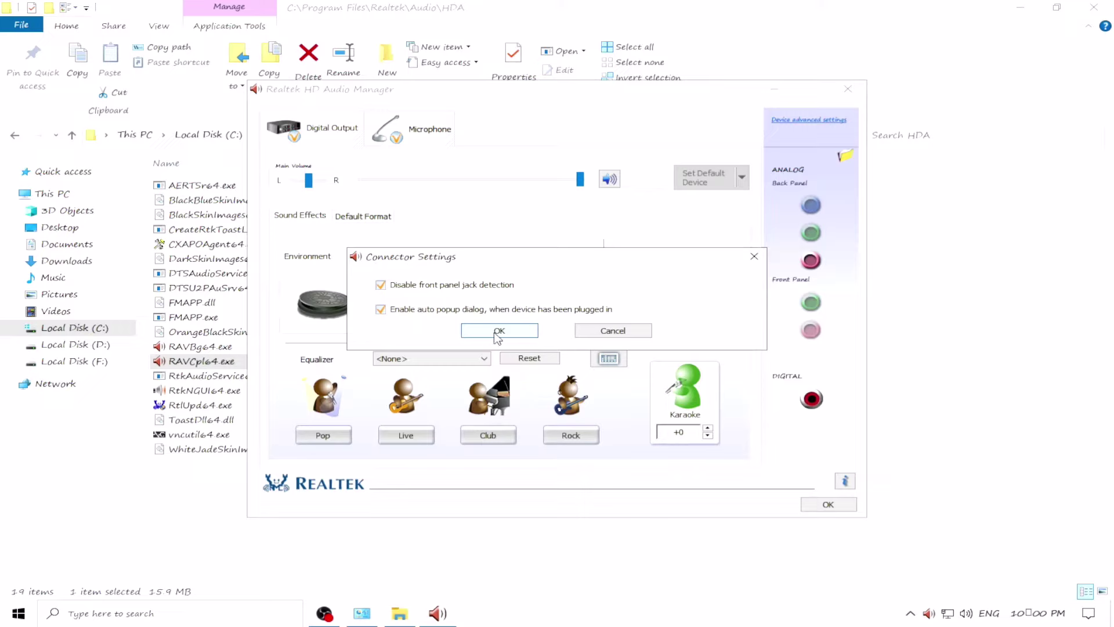
{"action": "left_click", "coordinate": [499, 331]}
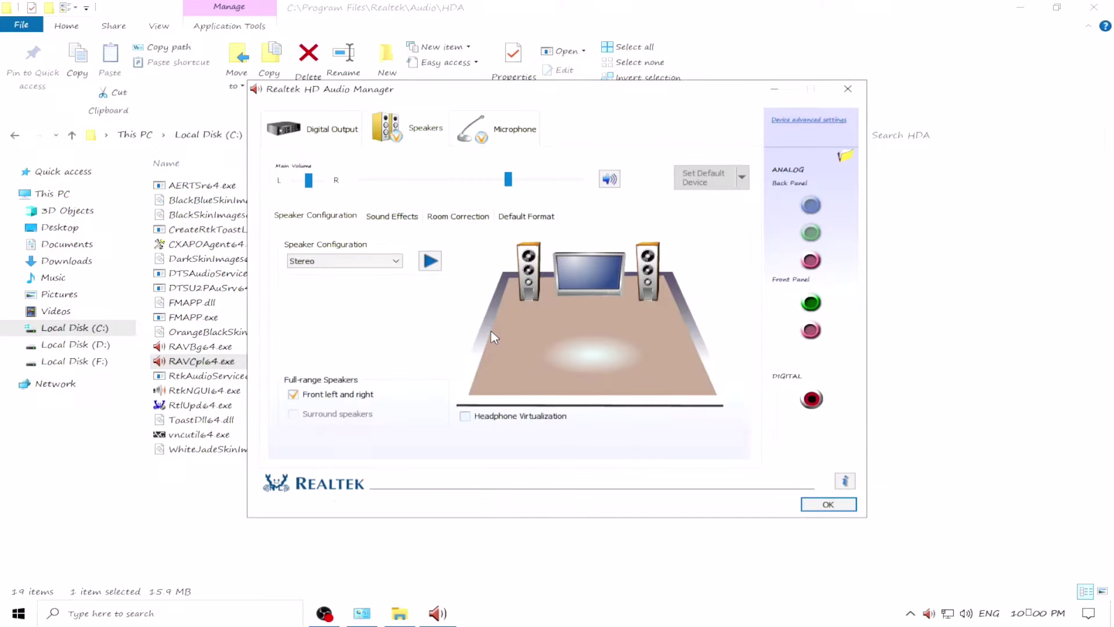
Show the microphone settings and switch Noise Suppression on and back off
{"action": "left_click", "coordinate": [497, 137]}
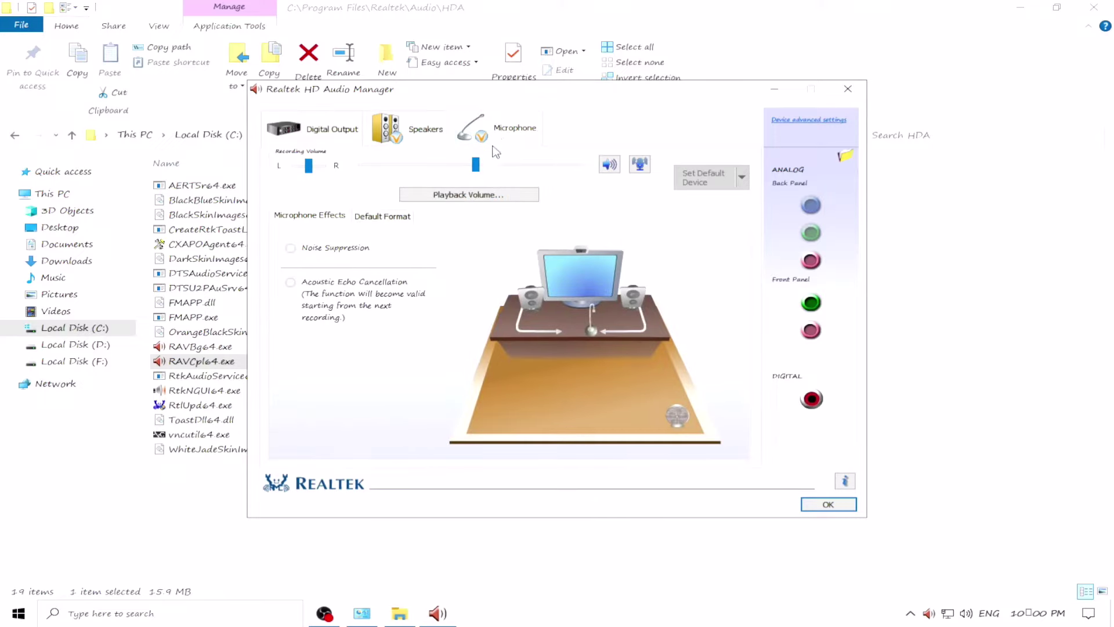
{"action": "left_click", "coordinate": [292, 248]}
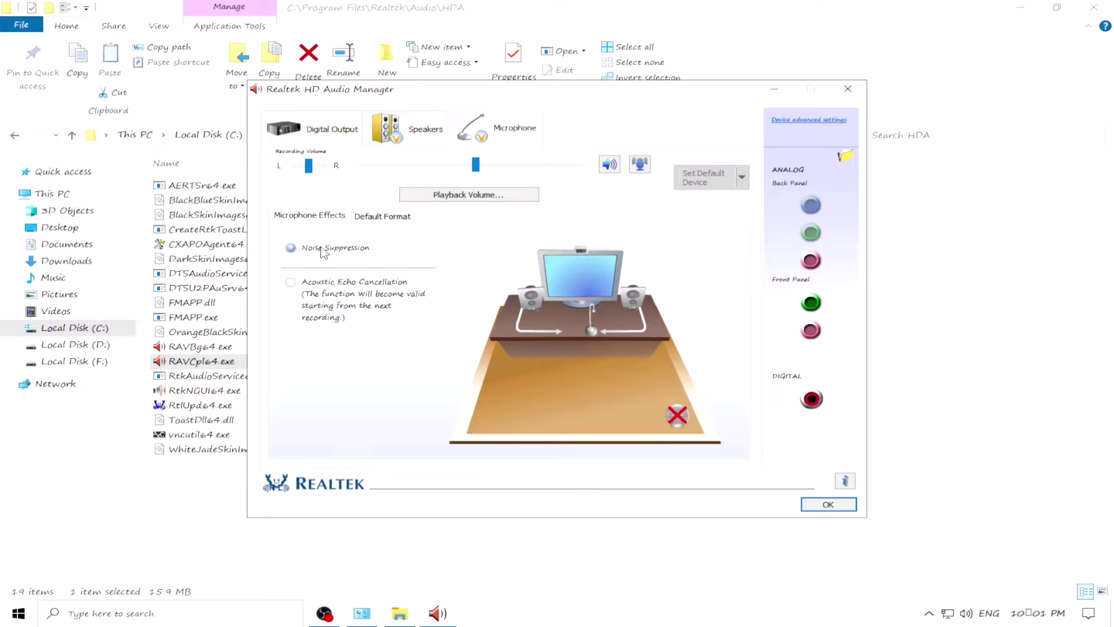
{"action": "left_click", "coordinate": [291, 249]}
Set the Microphone Boost to +30.0 dB, then close Realtek HD Audio Manager and minimize the HDA folder window
{"action": "left_click", "coordinate": [641, 165]}
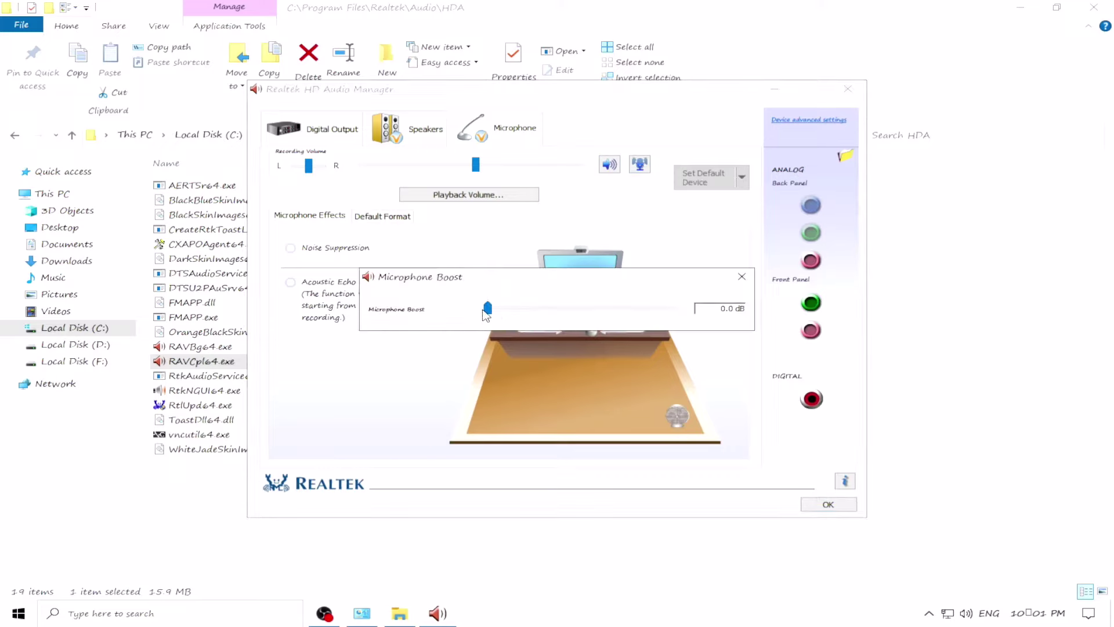
{"action": "left_click_drag", "start_coordinate": [489, 311], "coordinate": [613, 312]}
{"action": "left_click", "coordinate": [640, 317]}
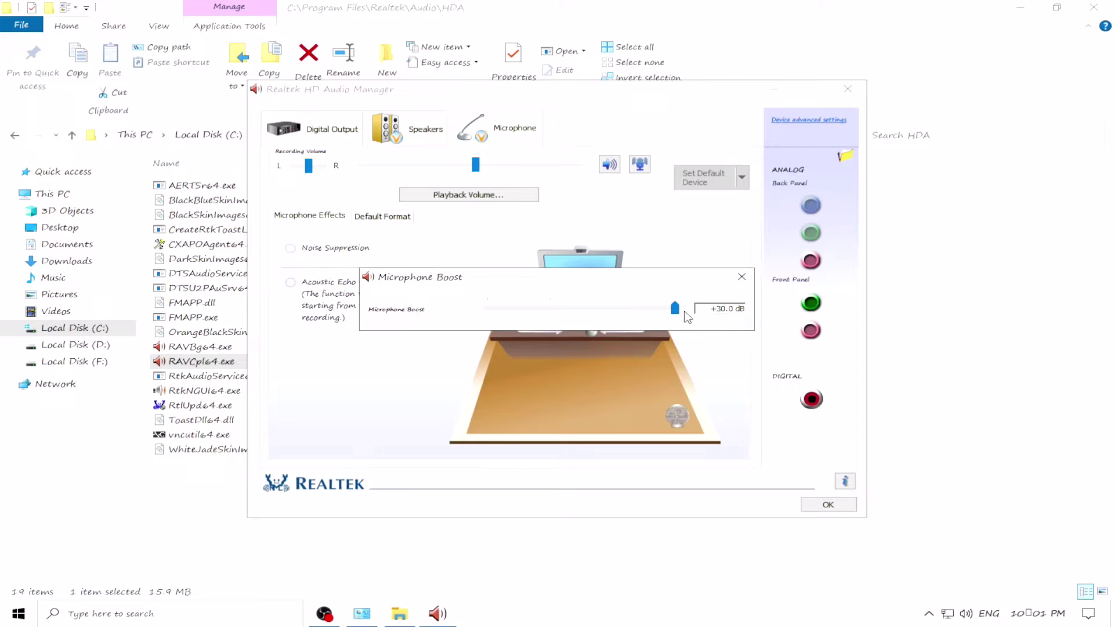
{"action": "left_click", "coordinate": [743, 278]}
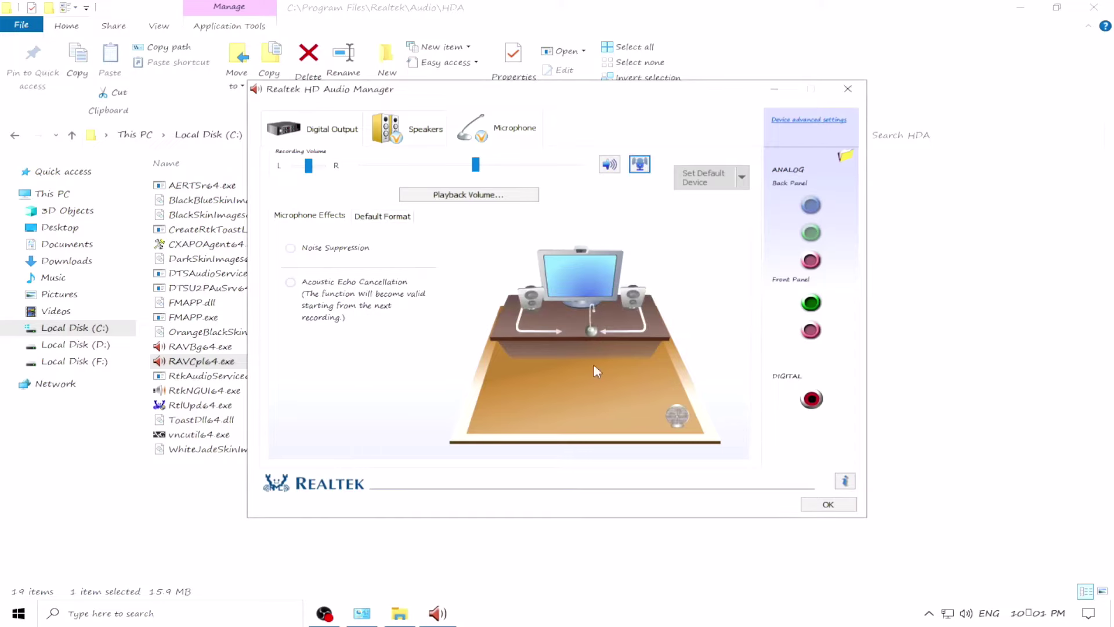
{"action": "left_click", "coordinate": [844, 501]}
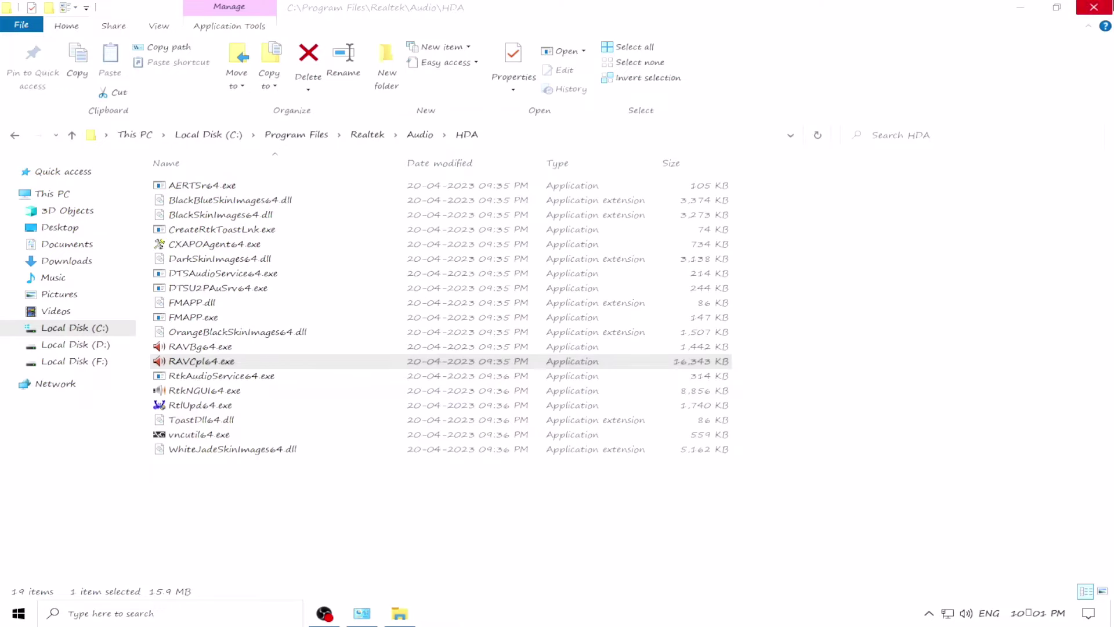
{"action": "left_click", "coordinate": [1025, 7]}
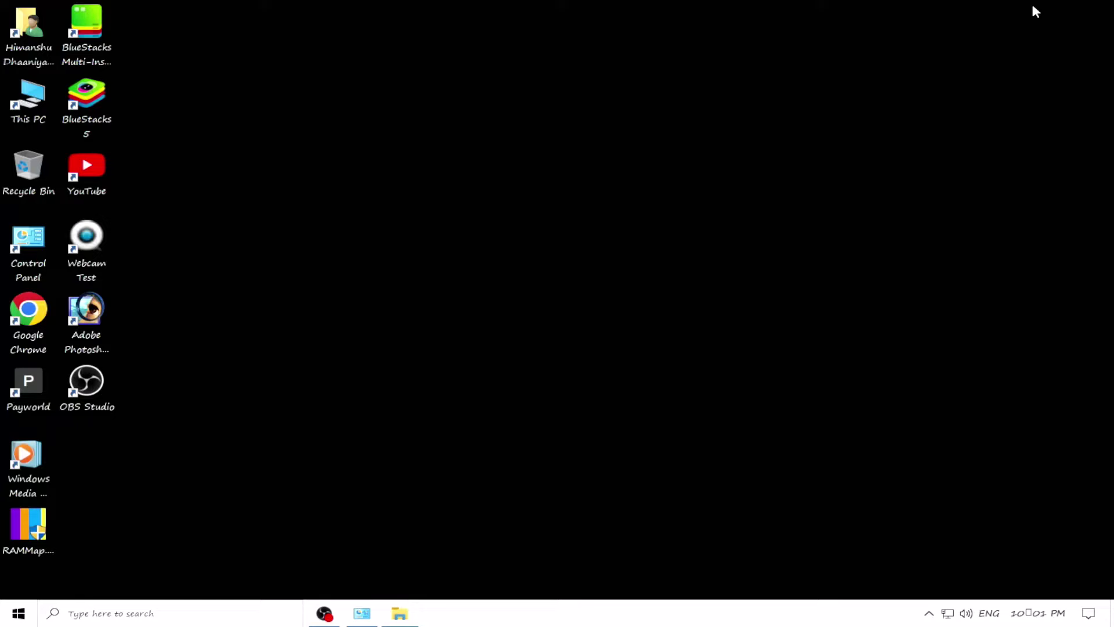
Open Realtek HD Audio Manager from Control Panel to check its microphone settings, then close it and minimize Control Panel
{"action": "double_click", "coordinate": [39, 255]}
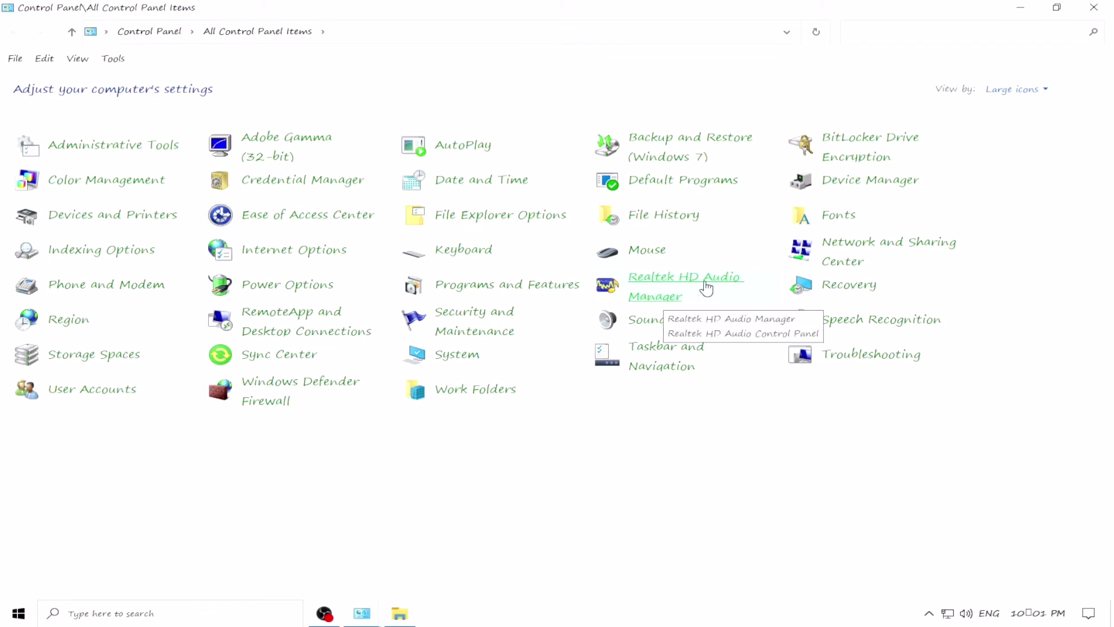
{"action": "left_click", "coordinate": [660, 287]}
{"action": "left_click", "coordinate": [540, 130]}
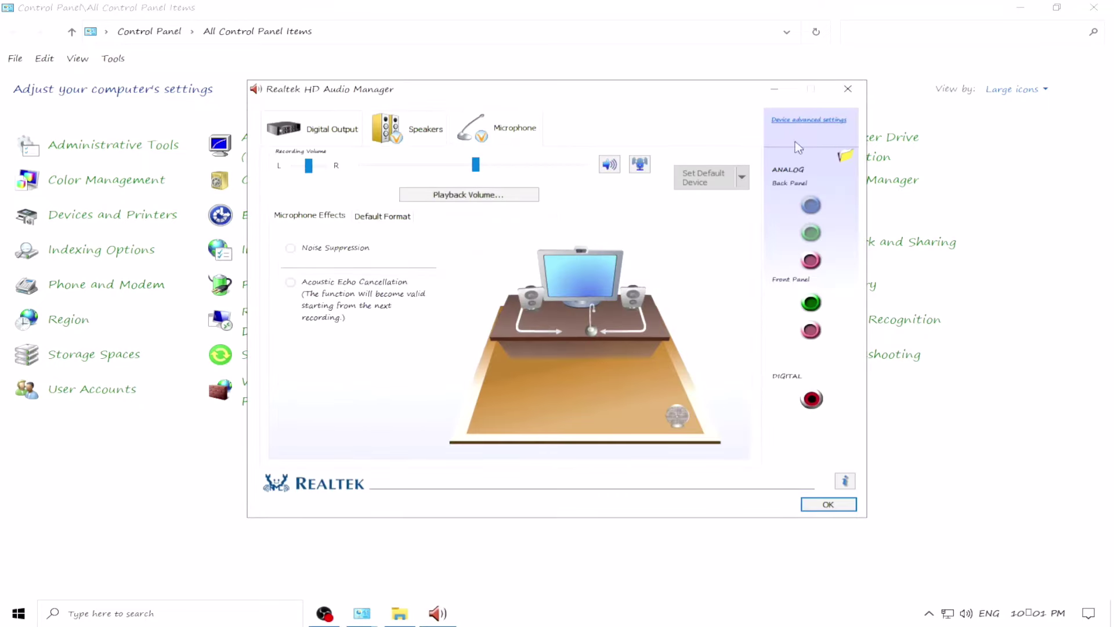
{"action": "left_click", "coordinate": [850, 90]}
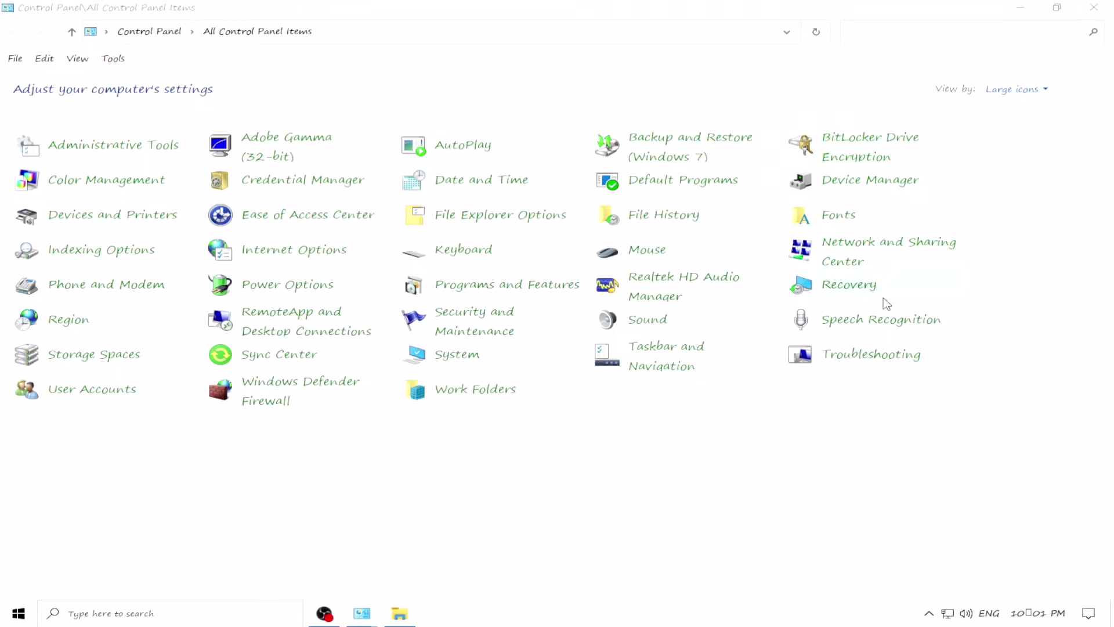
{"action": "left_click", "coordinate": [1020, 7]}
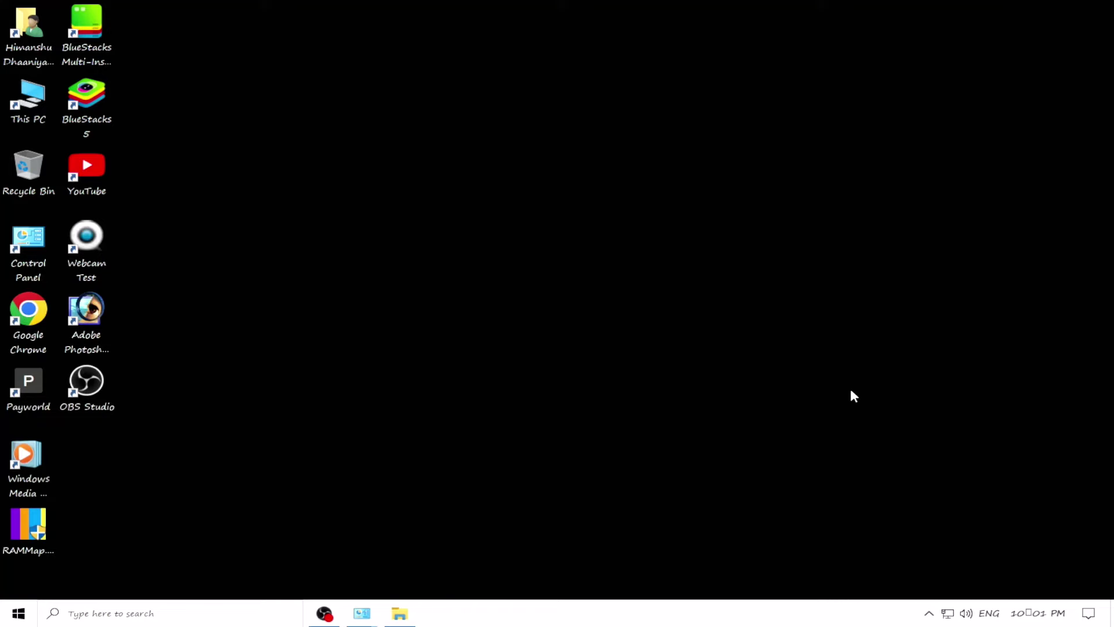